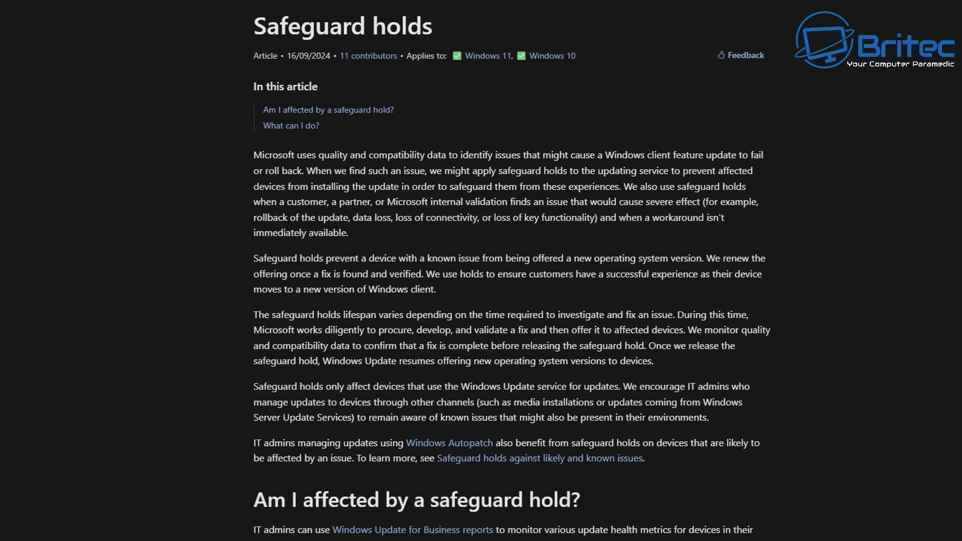
scroll(511, 273, "down", 2)
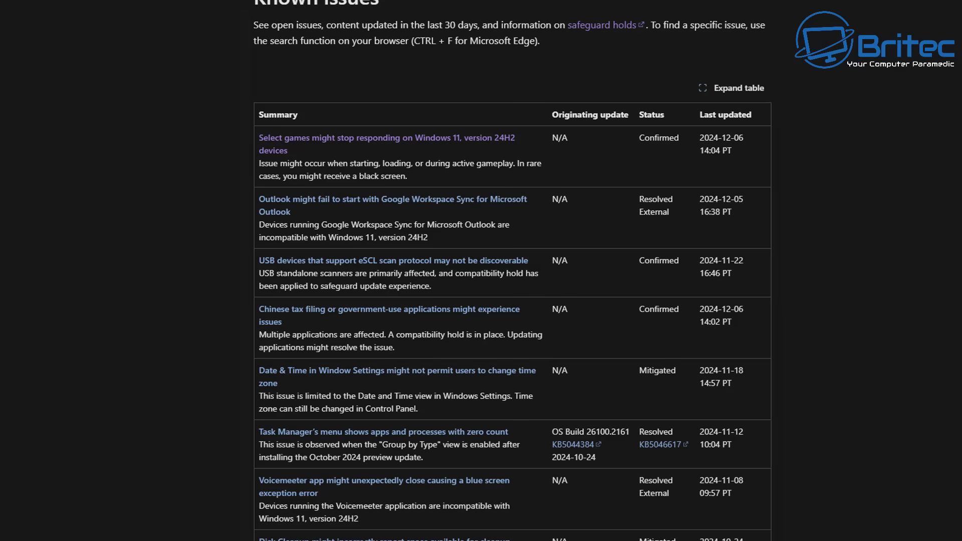
Scroll through every row of the 24H2 known issues table down to the Issue details heading
scroll(512, 270, "down", 1)
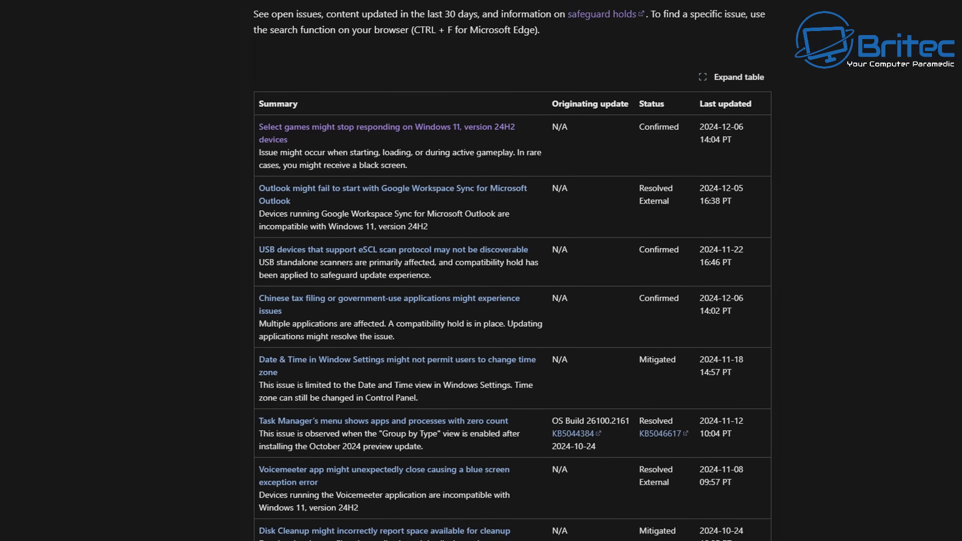
scroll(512, 270, "down", 2)
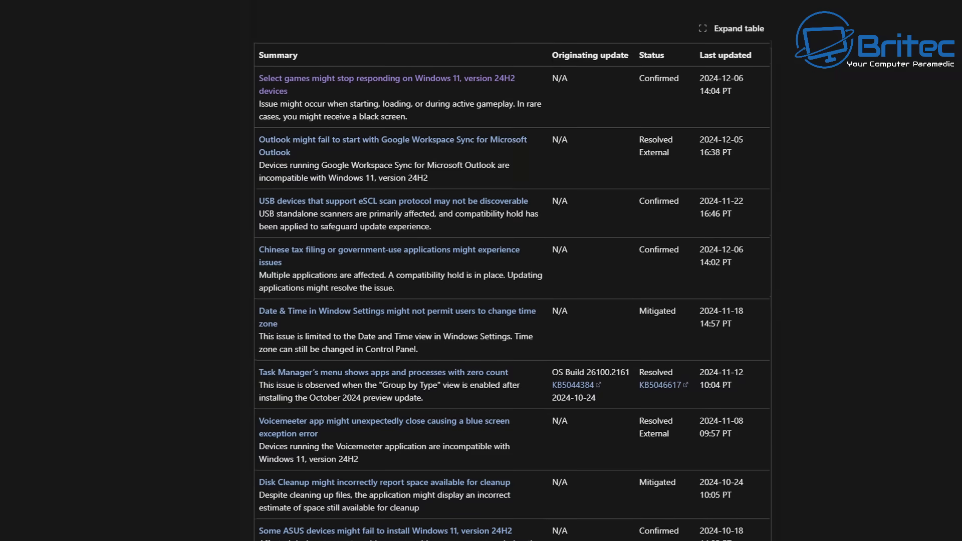
scroll(512, 271, "down", 2)
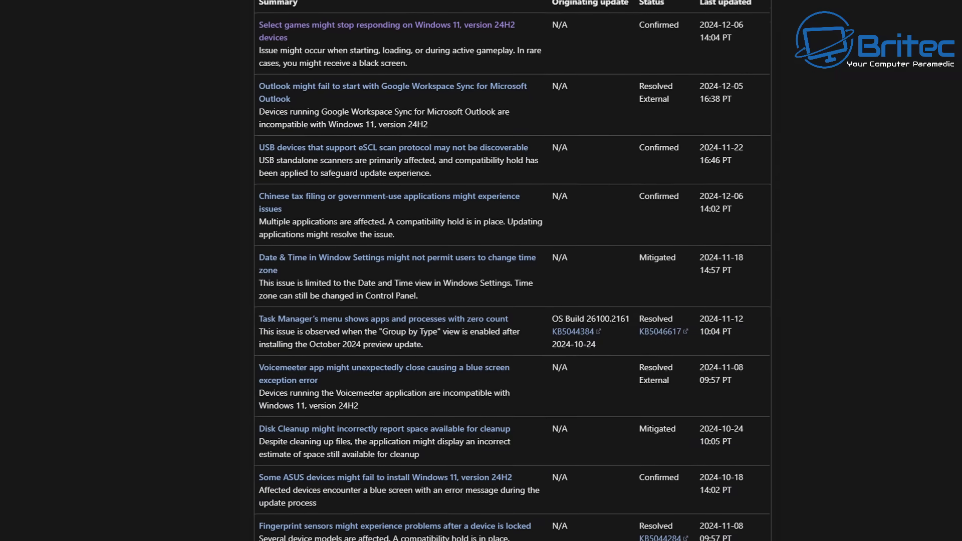
scroll(512, 271, "down", 1)
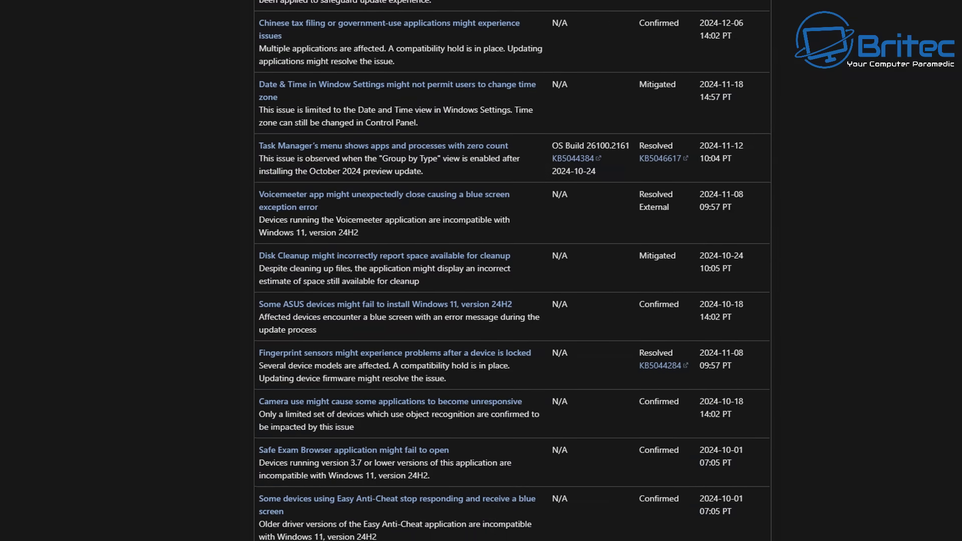
scroll(511, 271, "down", 2)
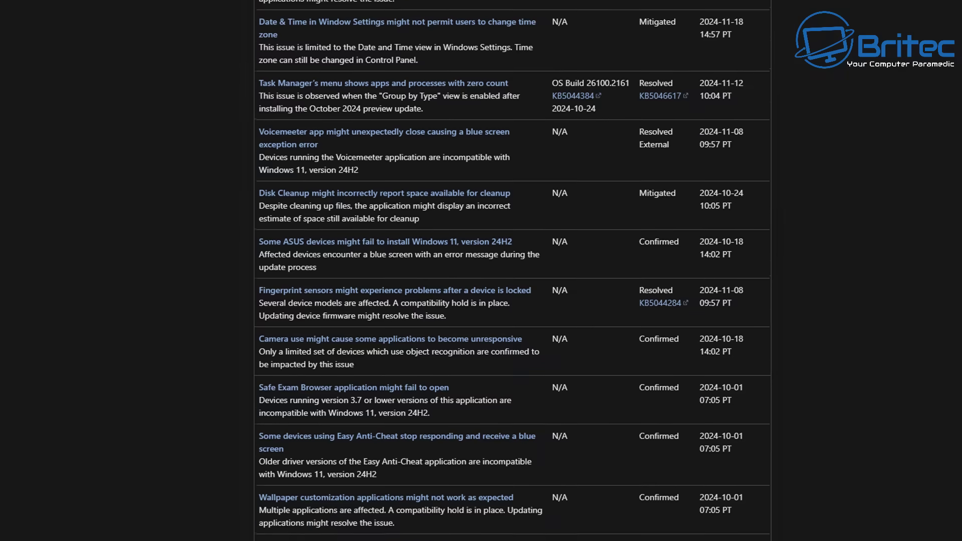
scroll(511, 271, "down", 2)
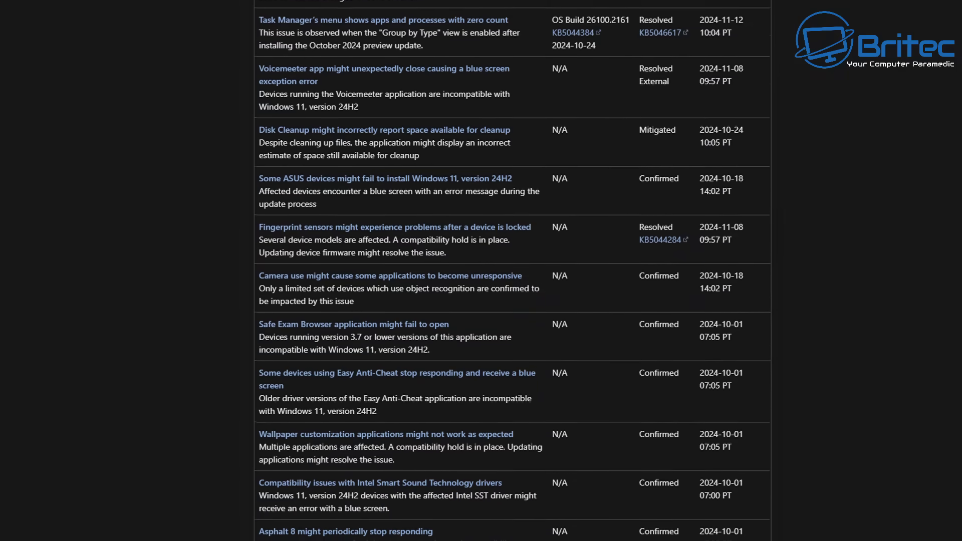
scroll(511, 271, "down", 2)
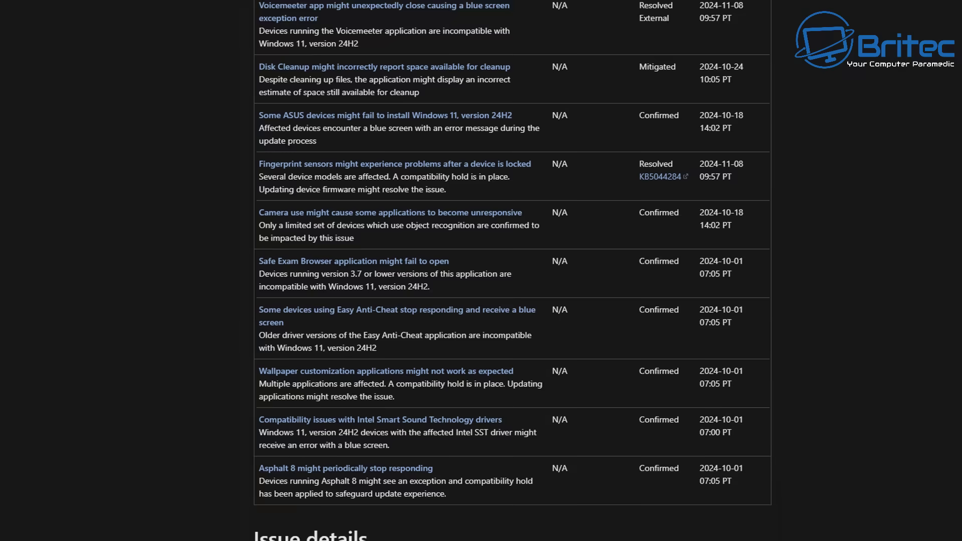
scroll(511, 271, "down", 2)
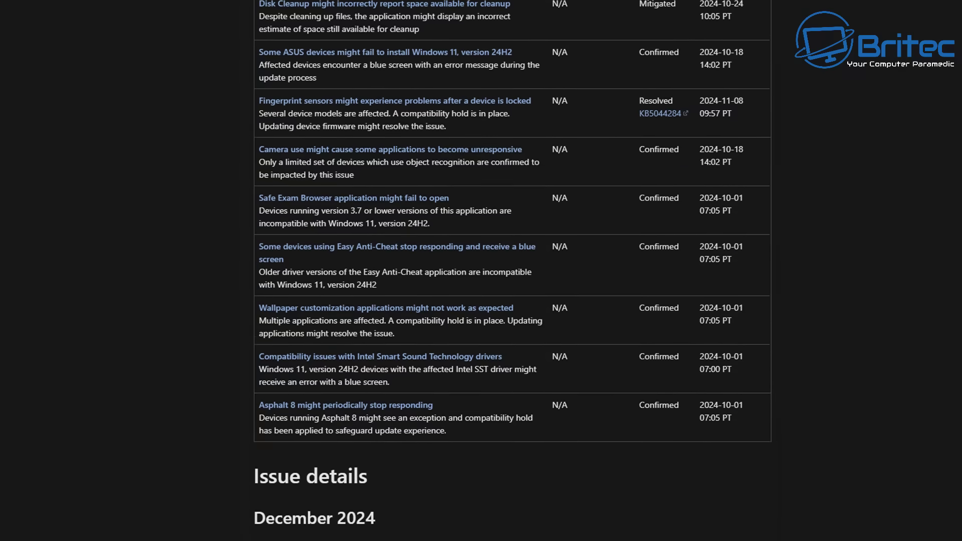
scroll(511, 270, "down", 1)
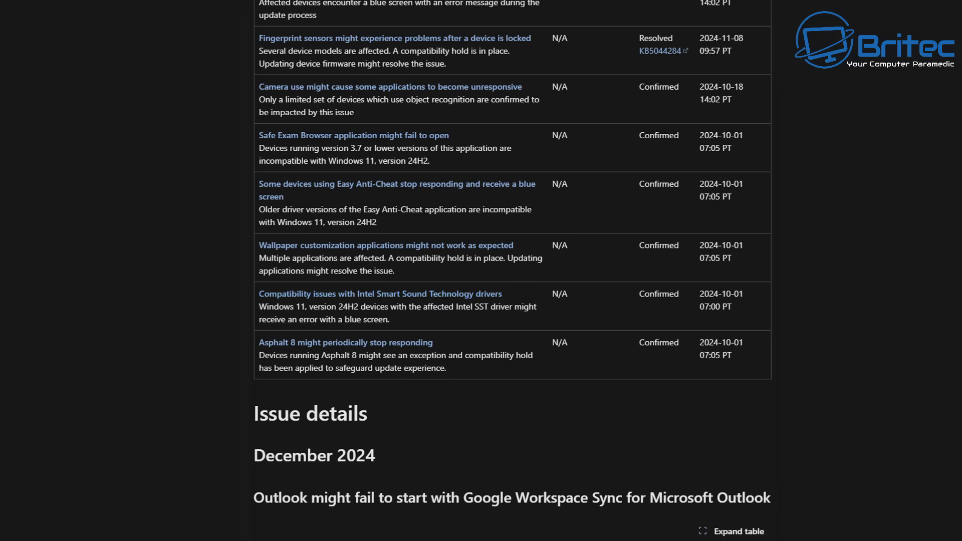
Jump to the Easy Anti-Cheat issue details and scroll back through the ASUS and Select games entries
left_click(383, 189)
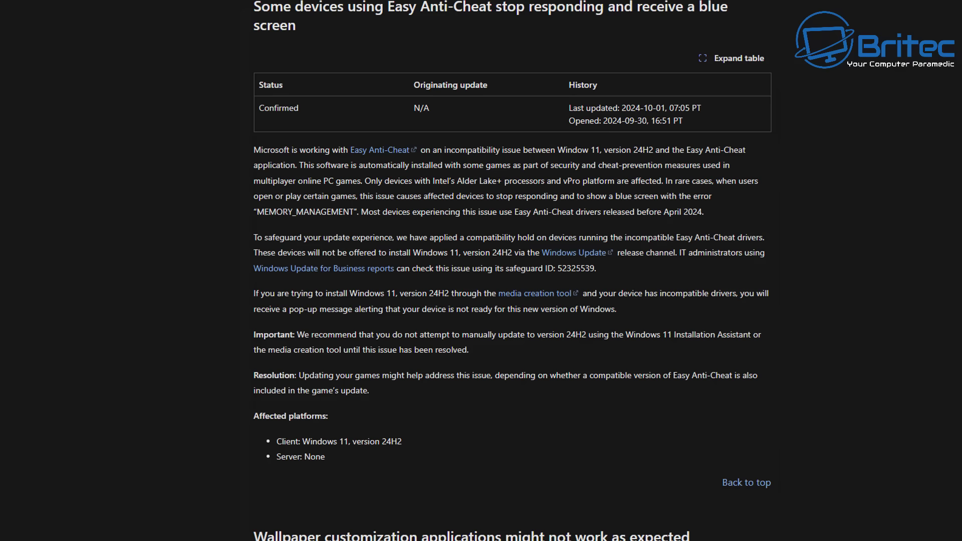
scroll(512, 270, "up", 10)
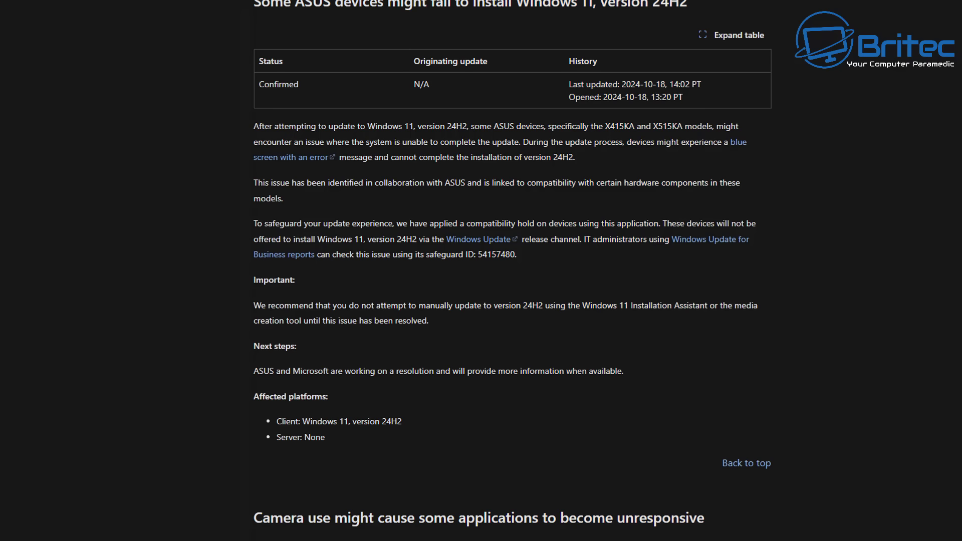
scroll(512, 270, "up", 10)
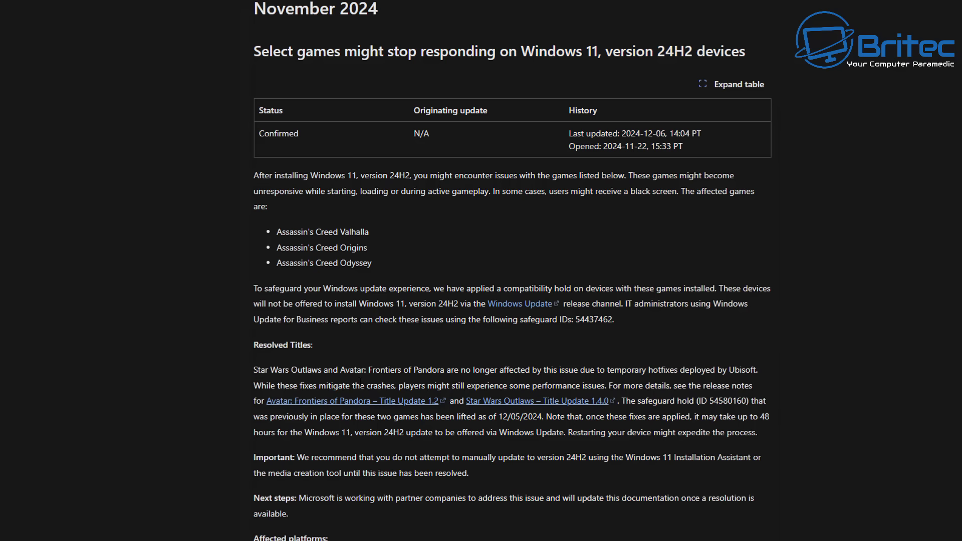
Highlight the Important warning about manual updates, clear it, and scroll to the page bottom
left_click_drag(468, 473, 248, 458)
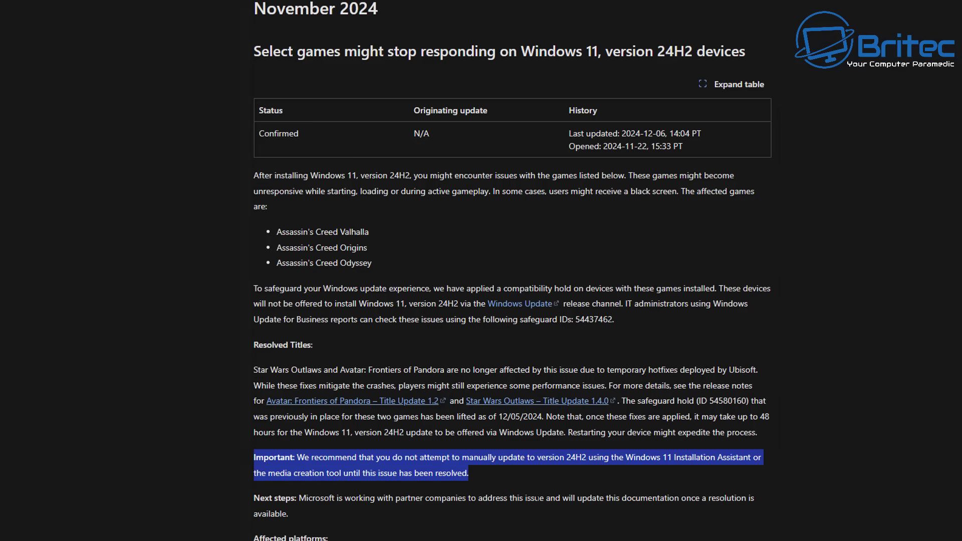
left_click(584, 494)
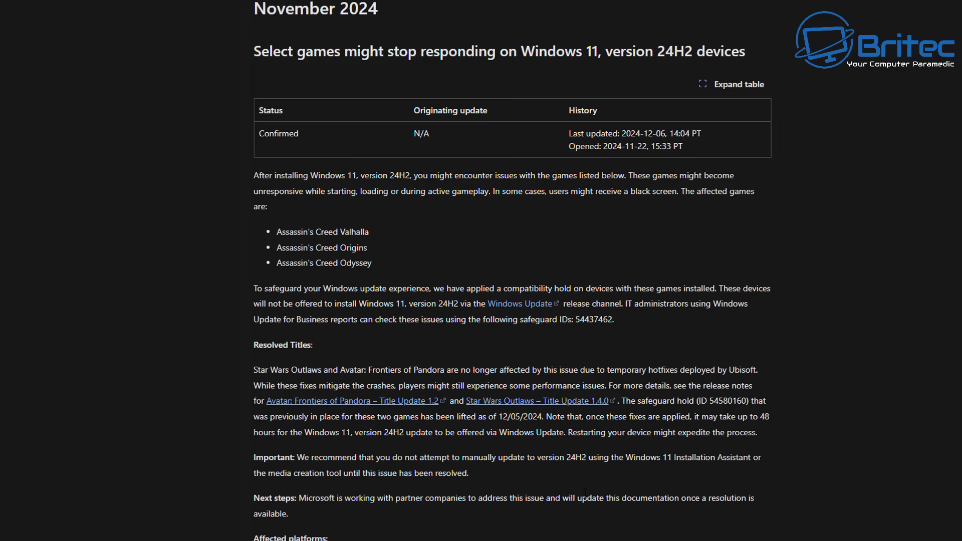
scroll(511, 271, "down", 15)
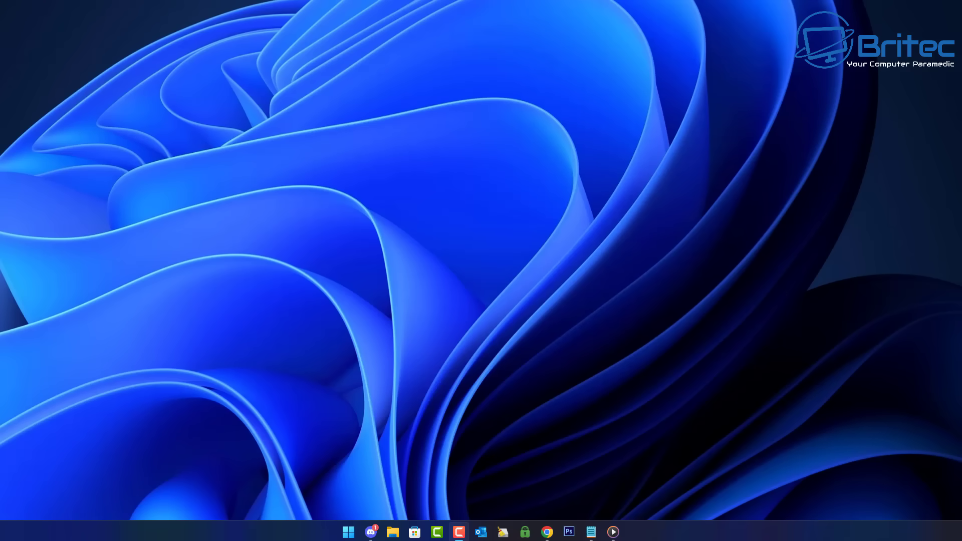
Launch Local Group Policy Editor with a 'gpo' search, enlarge its window and widen the tree pane
left_click(348, 534)
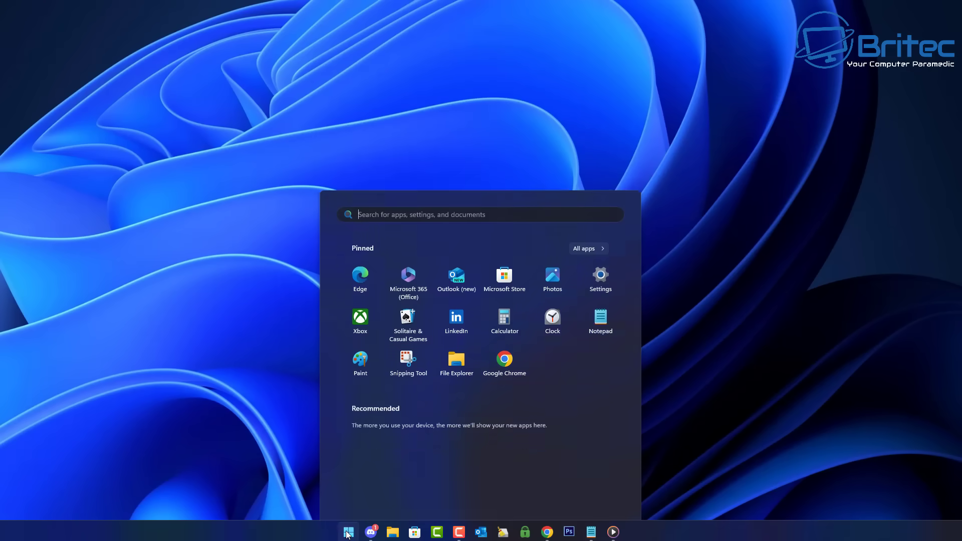
type("gpo")
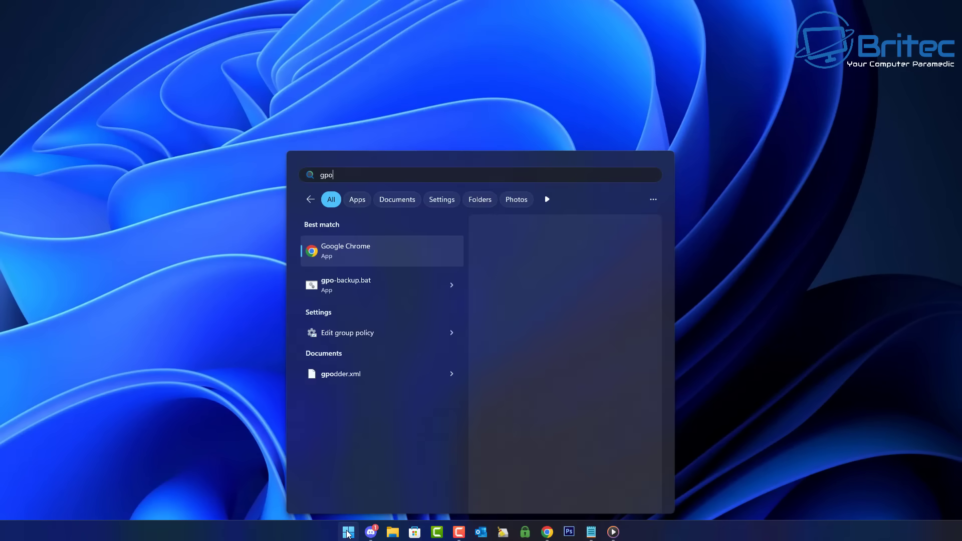
left_click(365, 332)
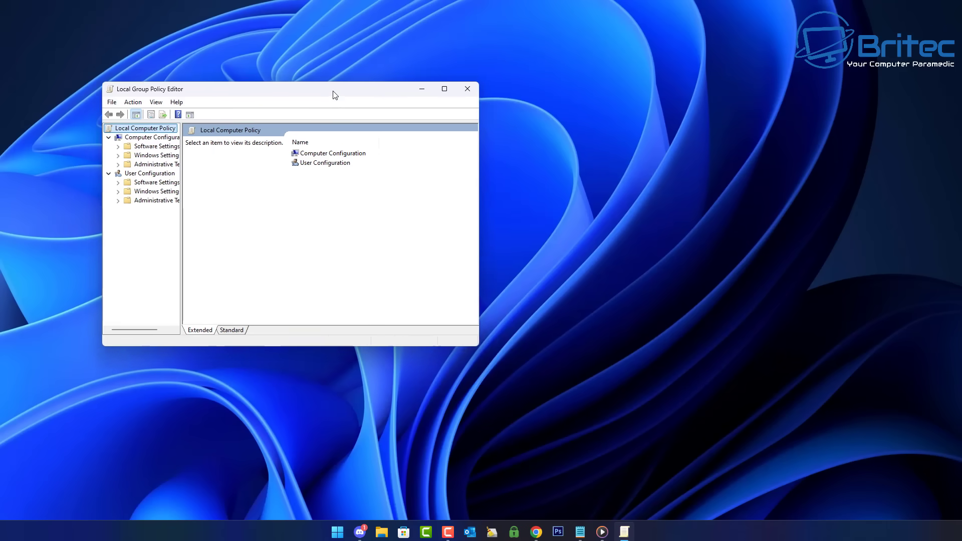
left_click_drag(333, 95, 357, 102)
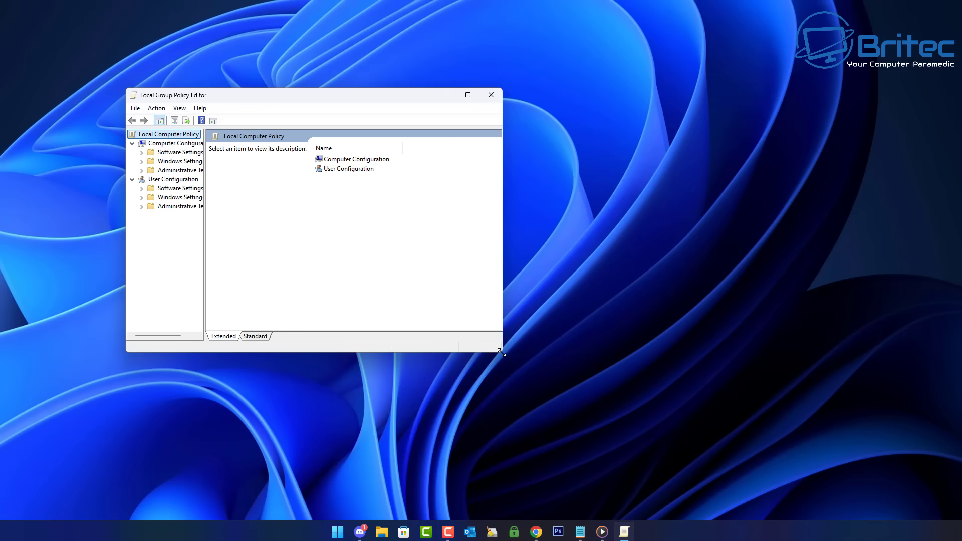
left_click_drag(501, 352, 803, 516)
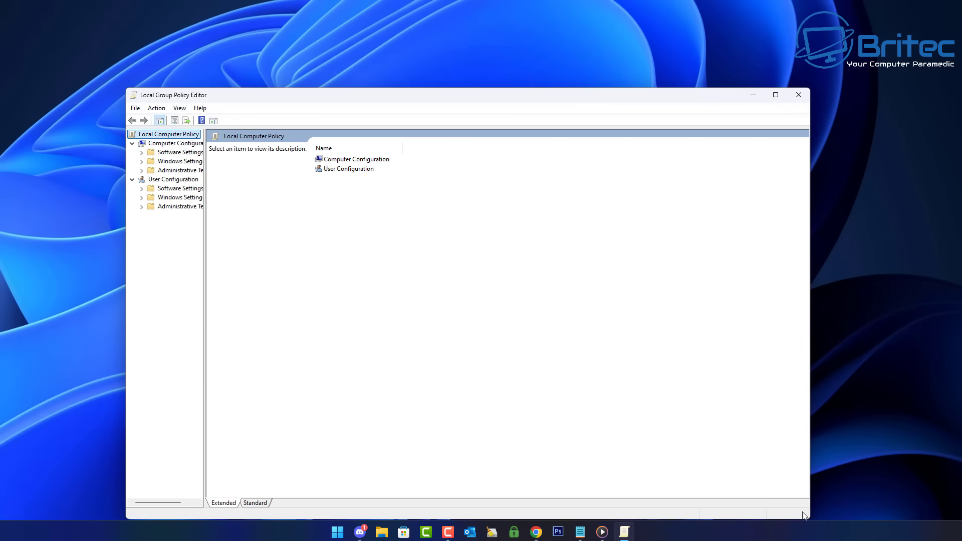
left_click_drag(555, 95, 565, 94)
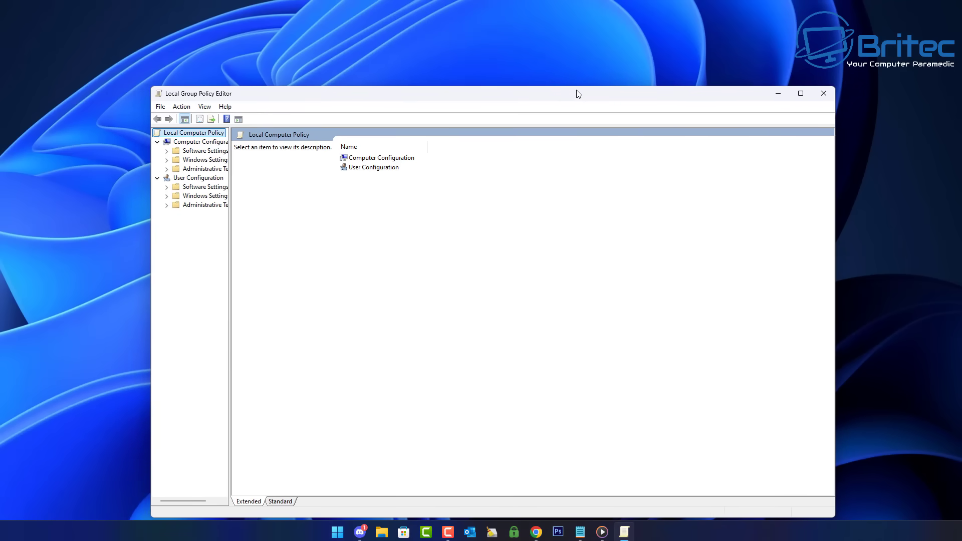
left_click_drag(578, 94, 572, 91)
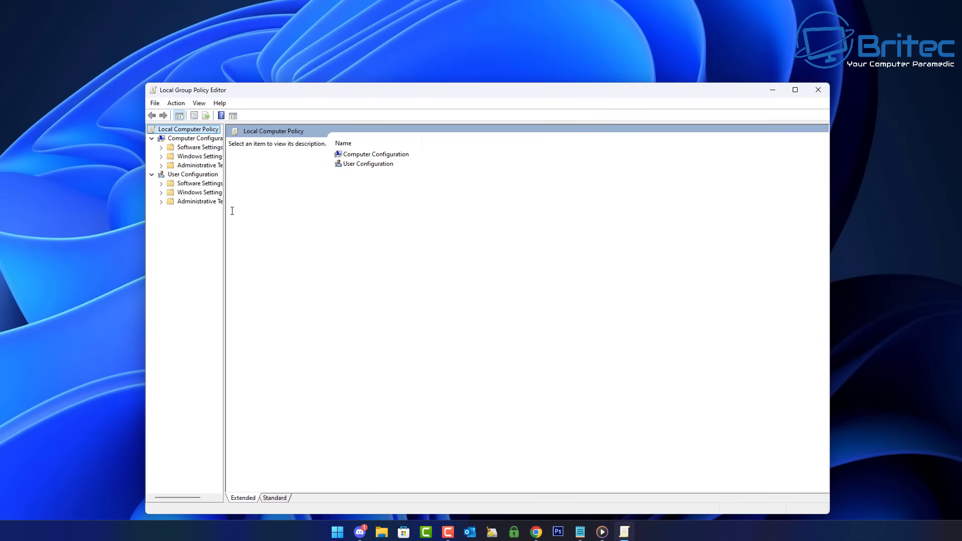
left_click_drag(224, 219, 276, 221)
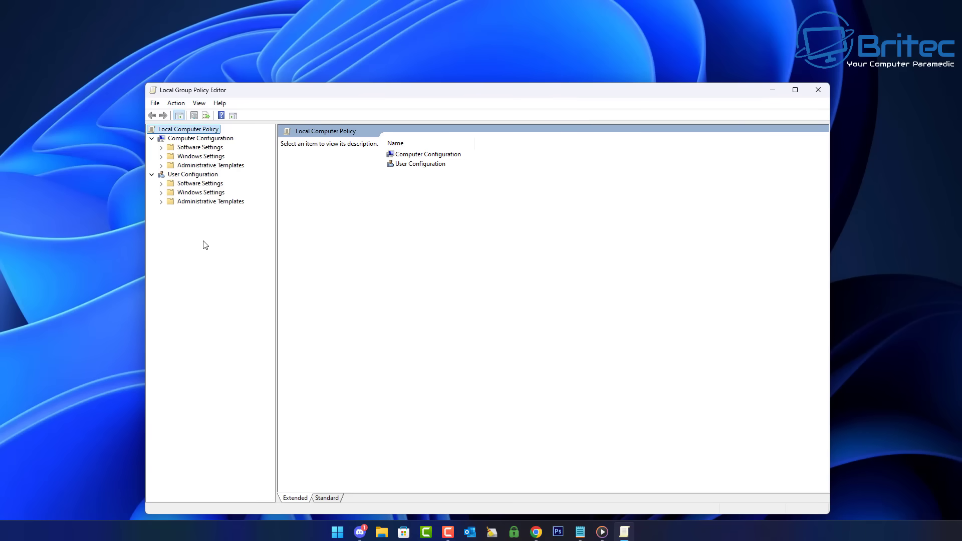
Expand Administrative Templates > Windows Components > Windows Update and select Manage updates offered from Windows Update
left_click(197, 139)
left_click(200, 166)
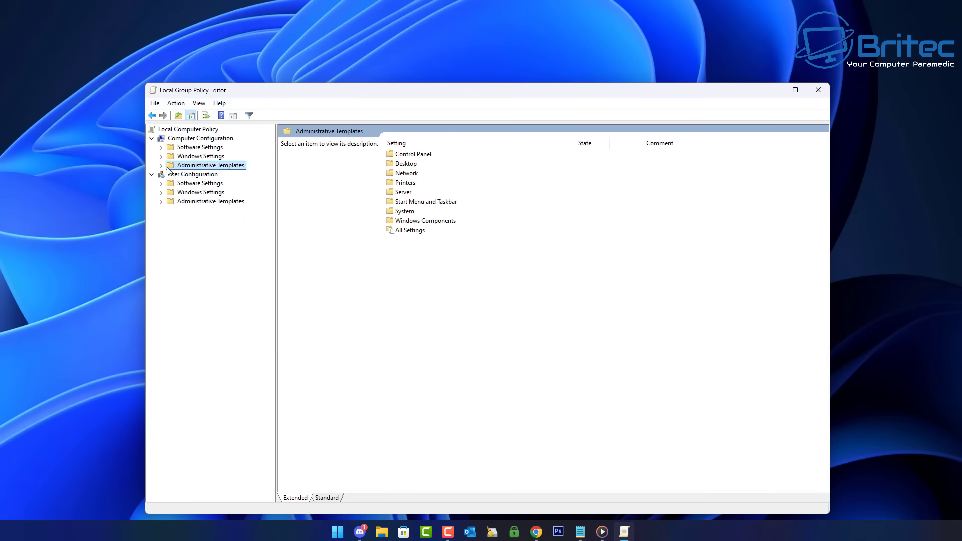
left_click(162, 165)
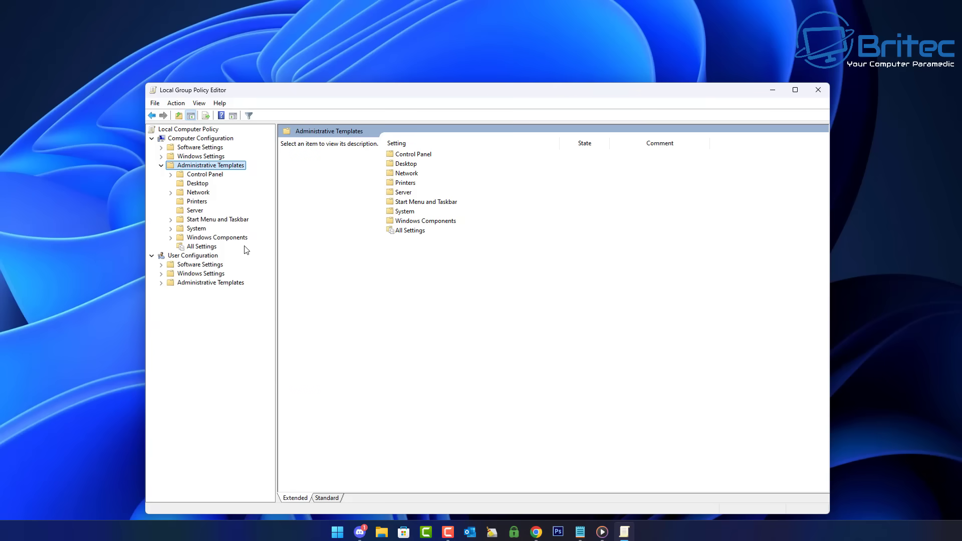
left_click(227, 239)
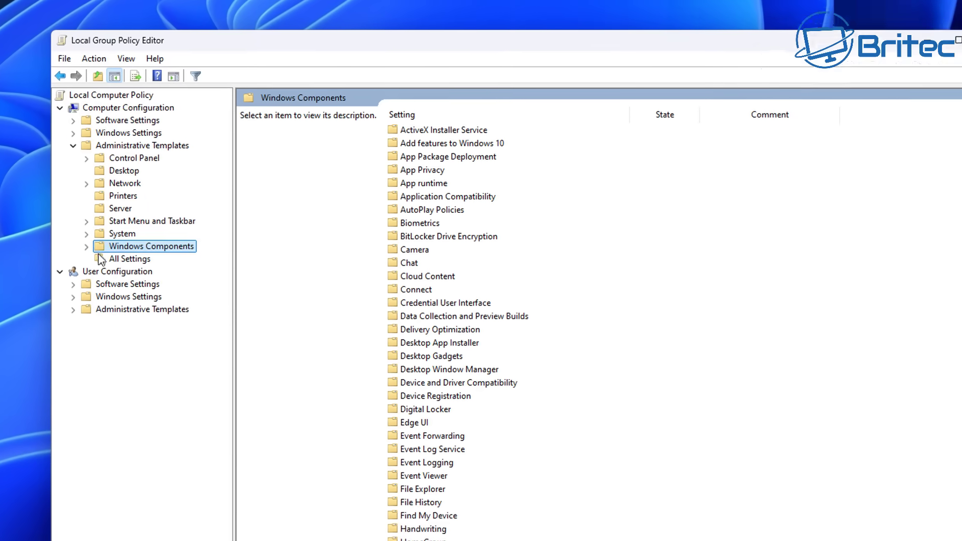
left_click(86, 246)
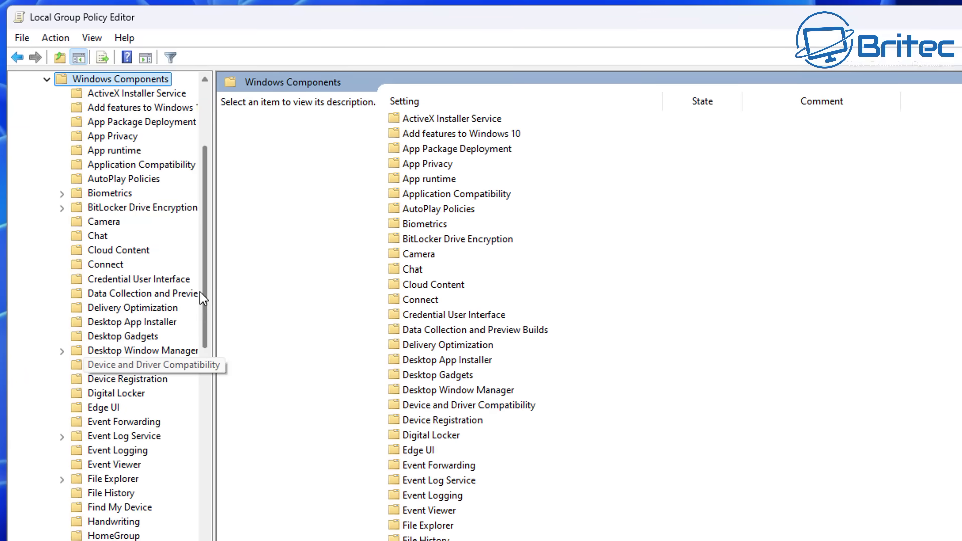
left_click_drag(207, 297, 205, 540)
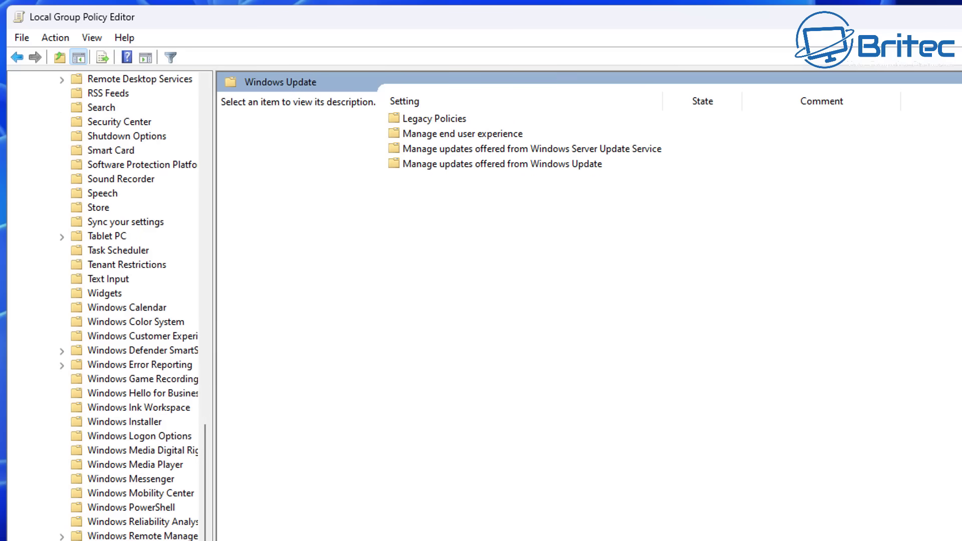
left_click(51, 473)
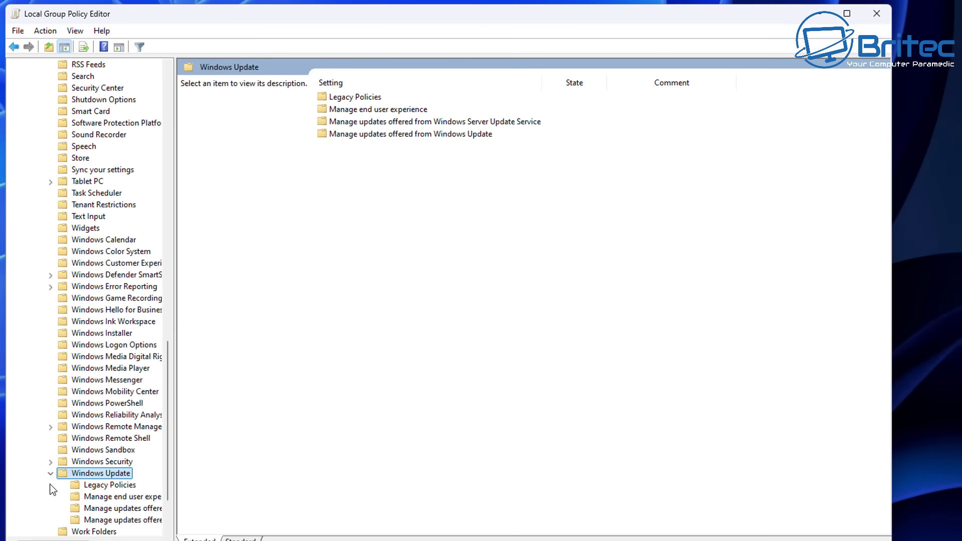
scroll(170, 402, "down", 2)
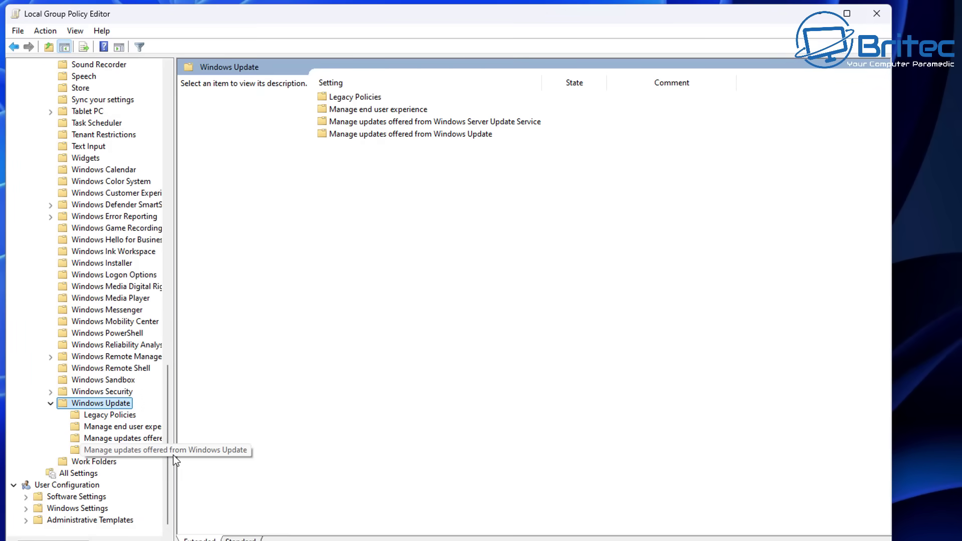
left_click_drag(175, 454, 329, 471)
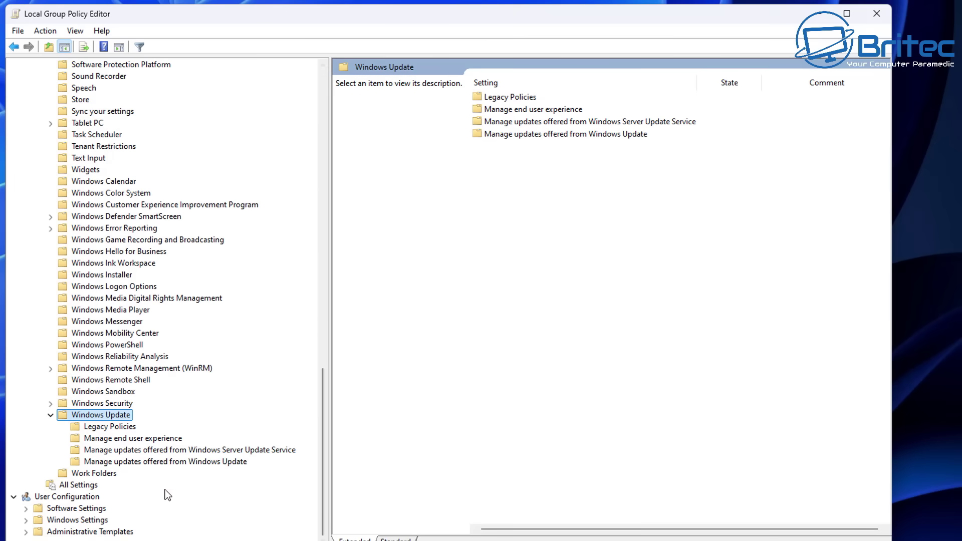
left_click(169, 461)
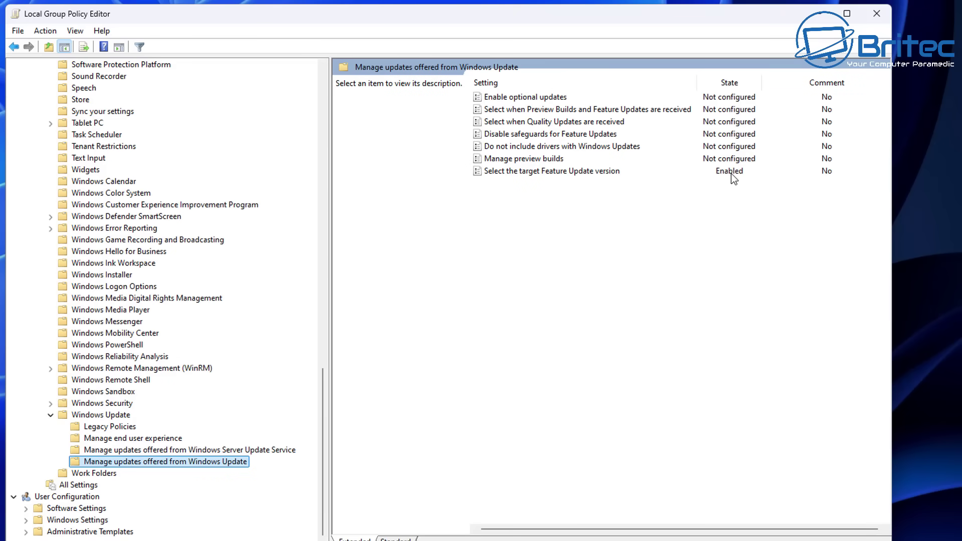
left_click(563, 171)
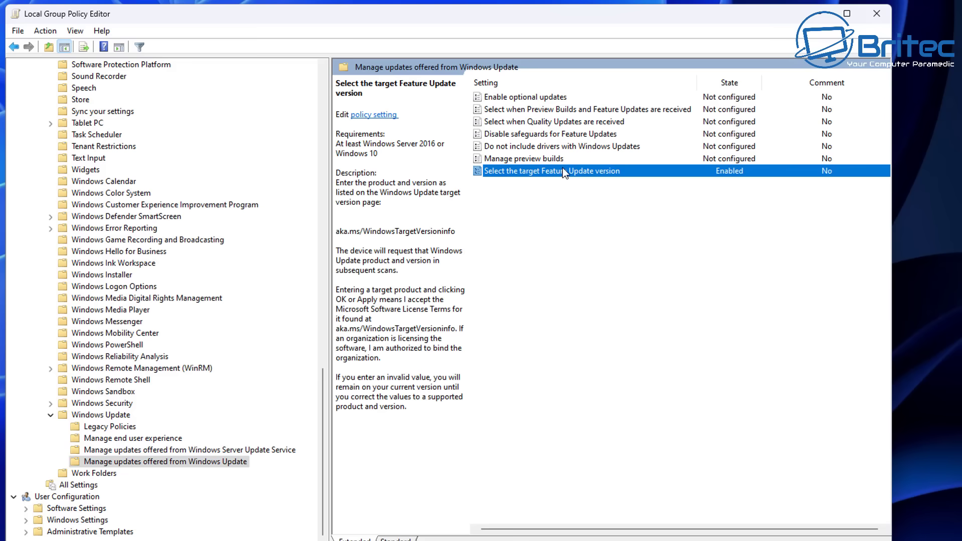
double_click(565, 171)
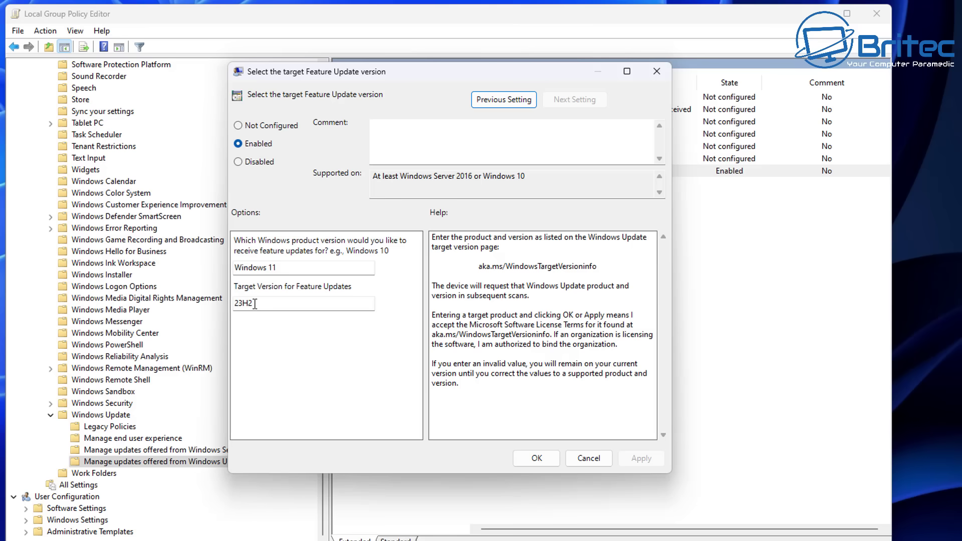
double_click(255, 304)
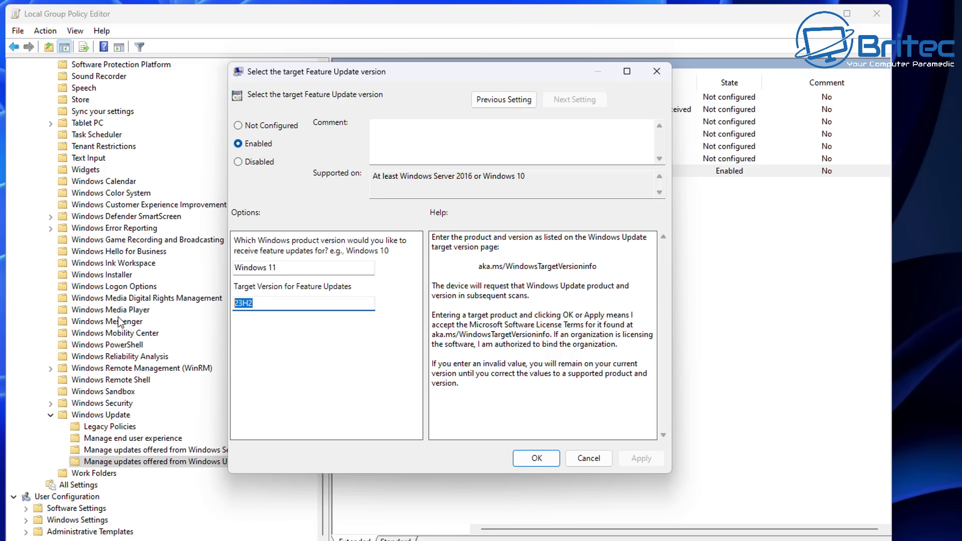
left_click(278, 267)
key("ctrl+a")
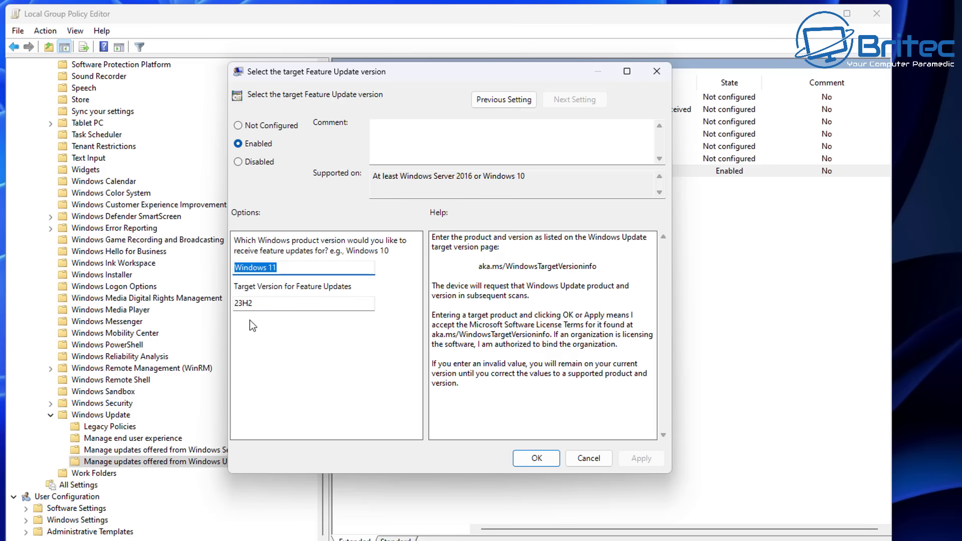
left_click(284, 303)
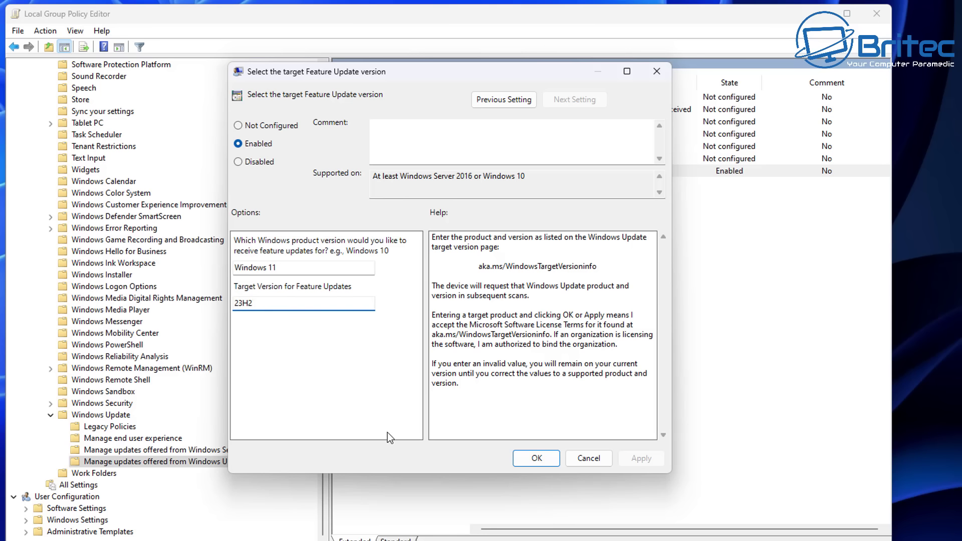
left_click(585, 458)
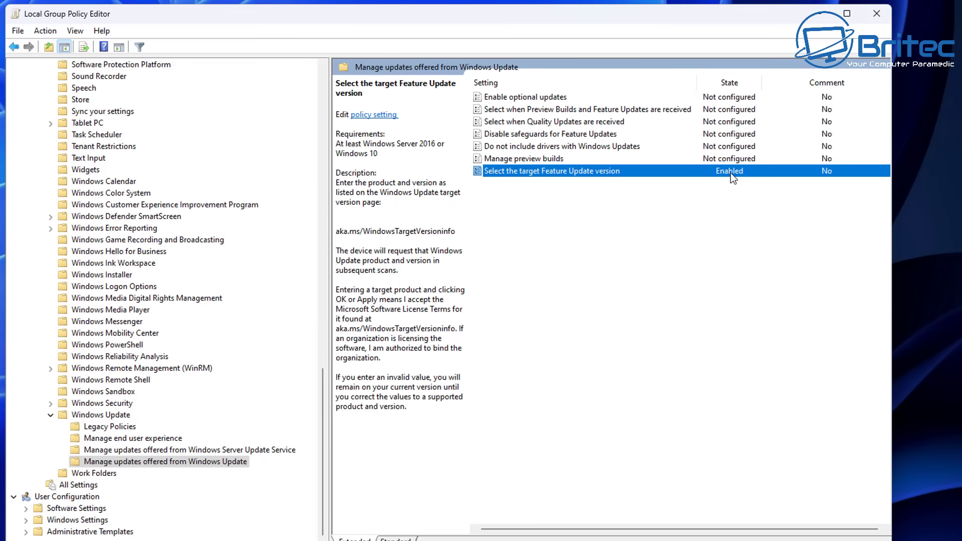
Close Group Policy Editor and launch Registry Editor from a Start search for 'regedit'
left_click(876, 13)
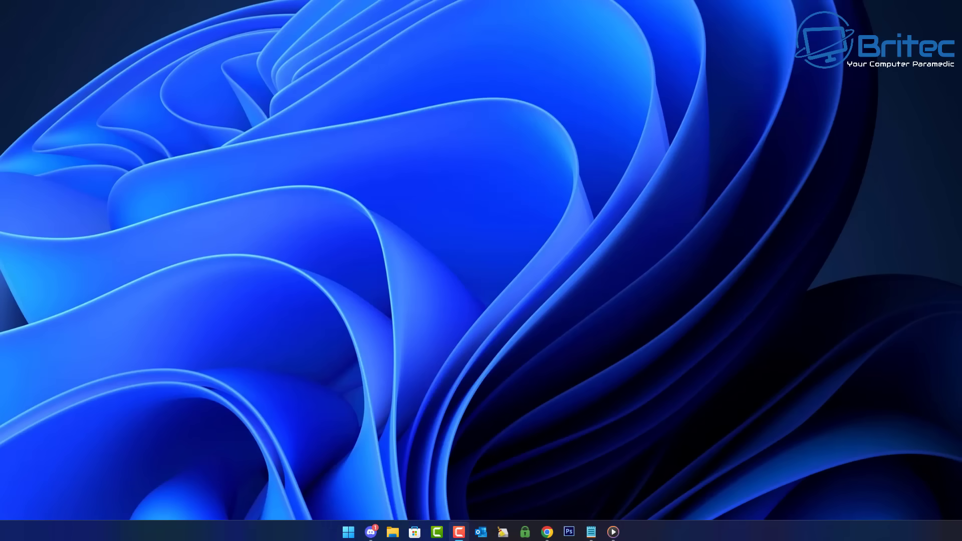
left_click(358, 534)
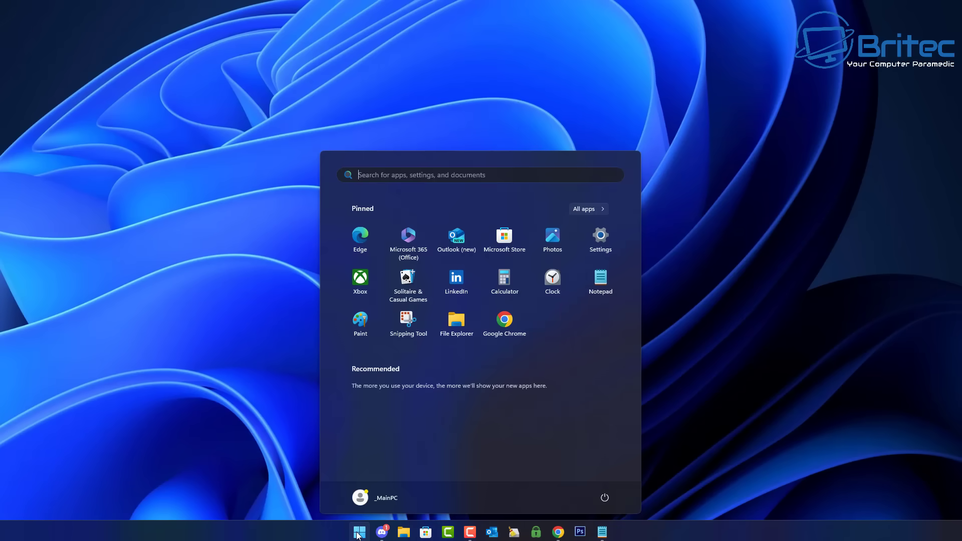
type("regedit")
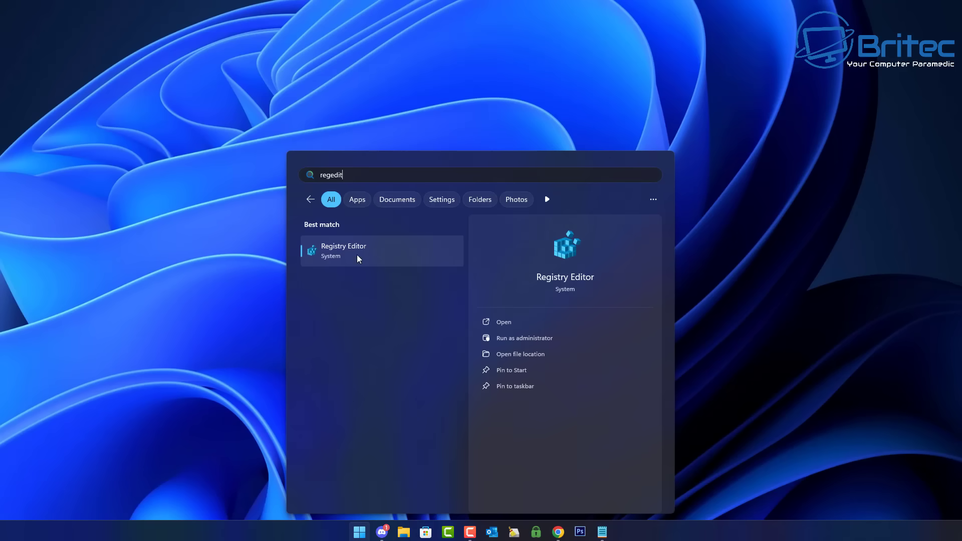
left_click(373, 247)
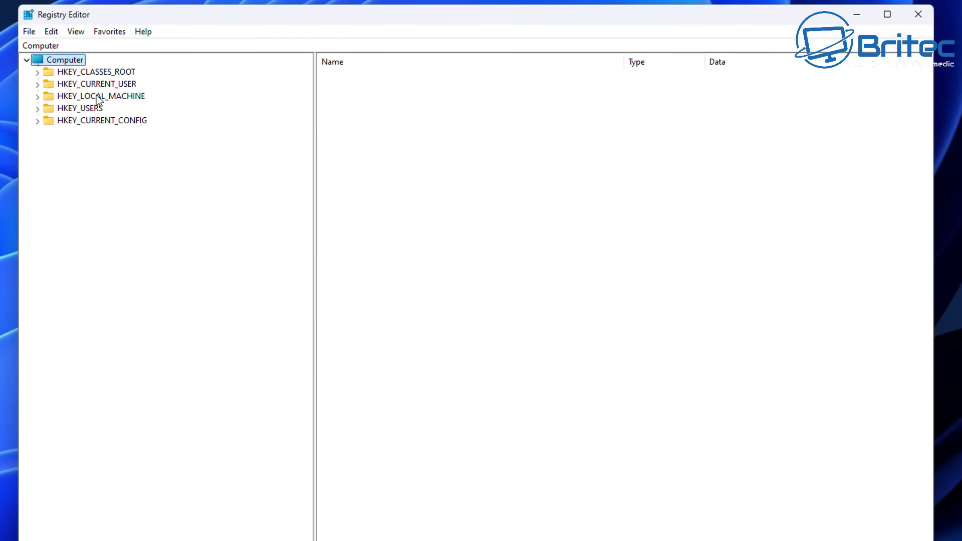
Expand HKEY_LOCAL_MACHINE\SOFTWARE down to the Policies key
left_click(98, 101)
left_click(38, 98)
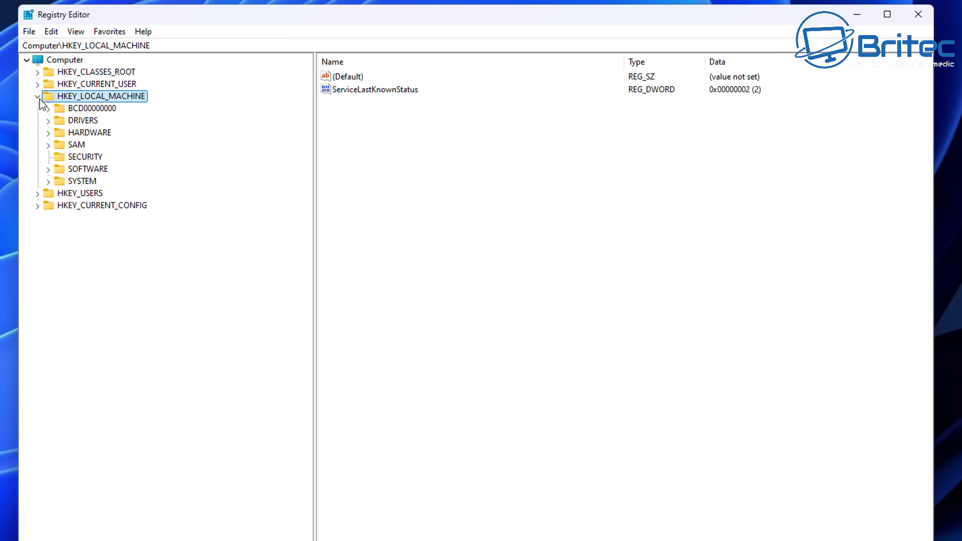
left_click(60, 168)
left_click(48, 169)
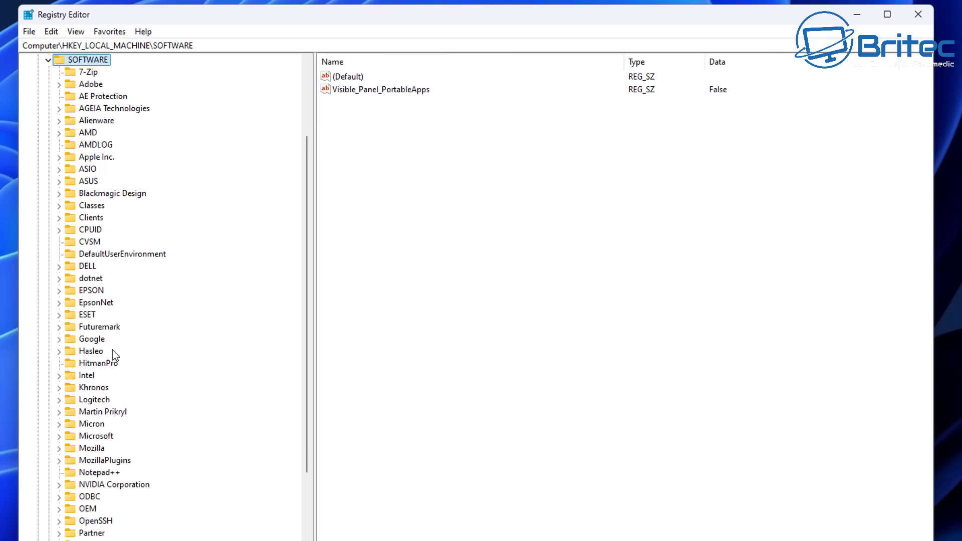
scroll(112, 356, "down", 4)
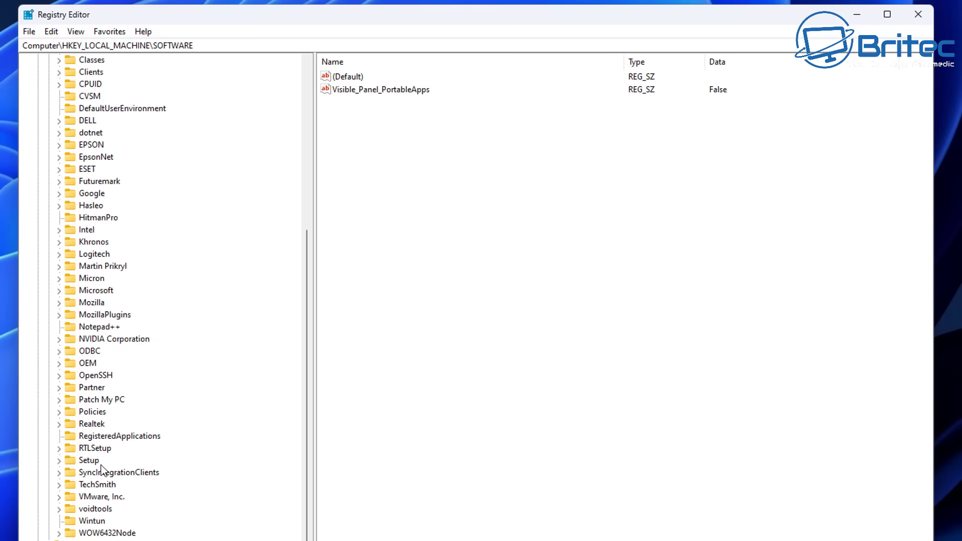
left_click(76, 413)
left_click(59, 412)
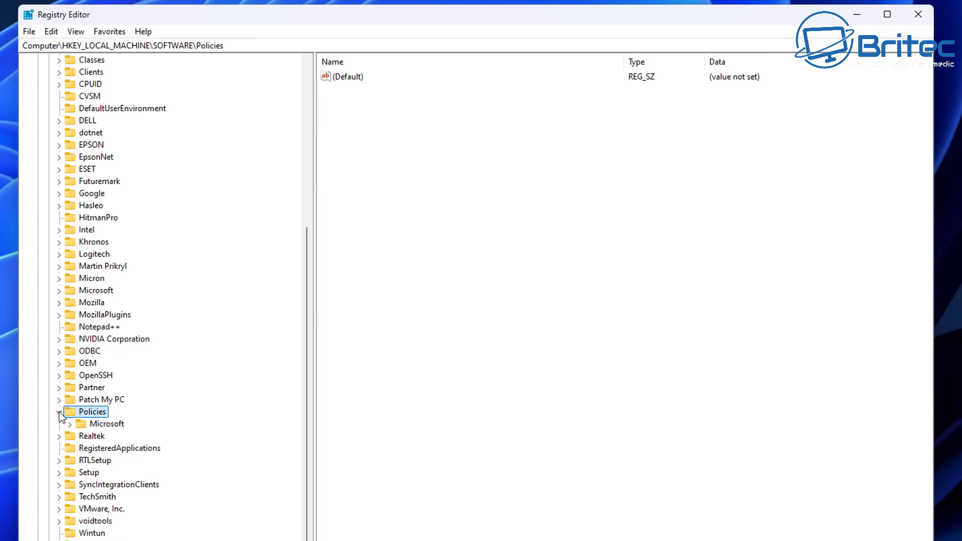
Expand Policies\Microsoft\Windows and open WindowsUpdate, showing TargetReleaseVersion 1 and TargetReleaseVersionInfo 23H2
left_click(104, 424)
left_click(69, 425)
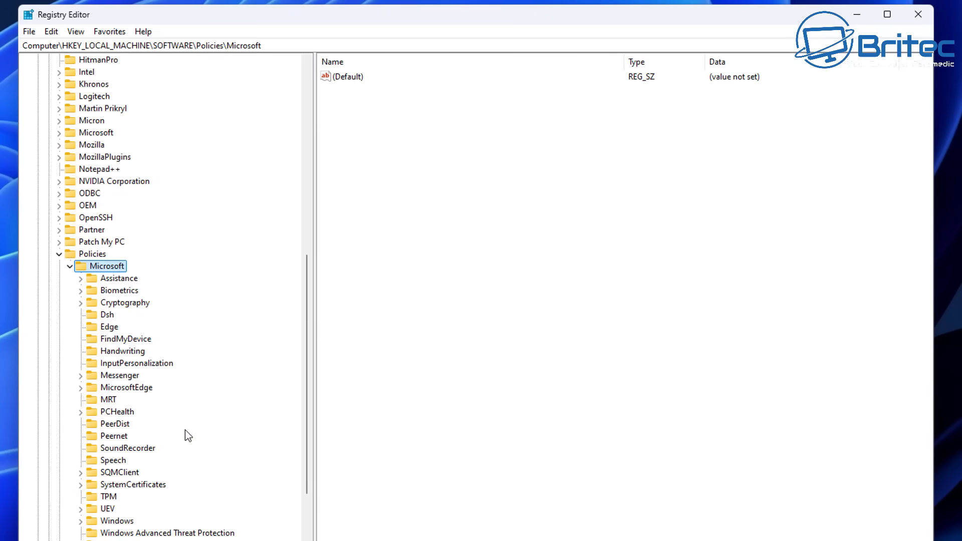
scroll(150, 436, "down", 4)
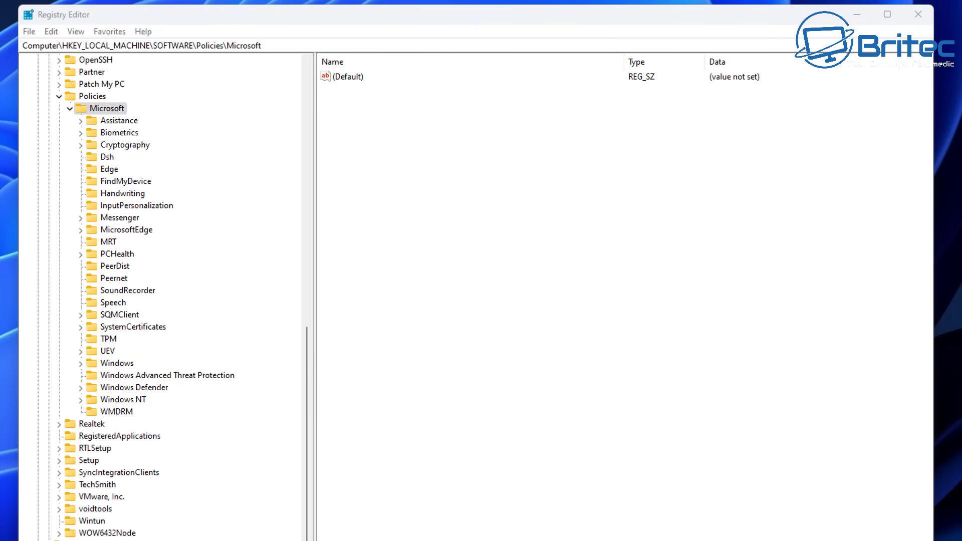
left_click(114, 365)
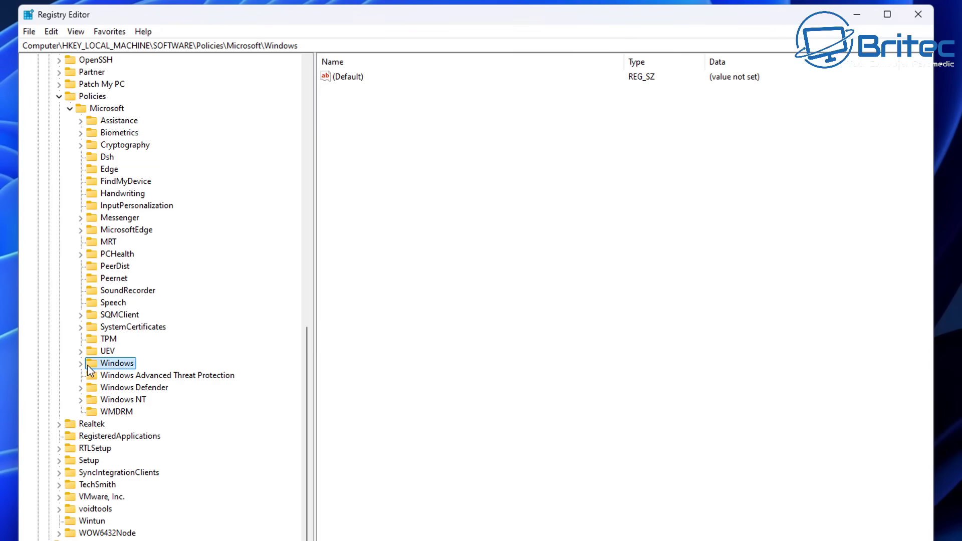
left_click(81, 364)
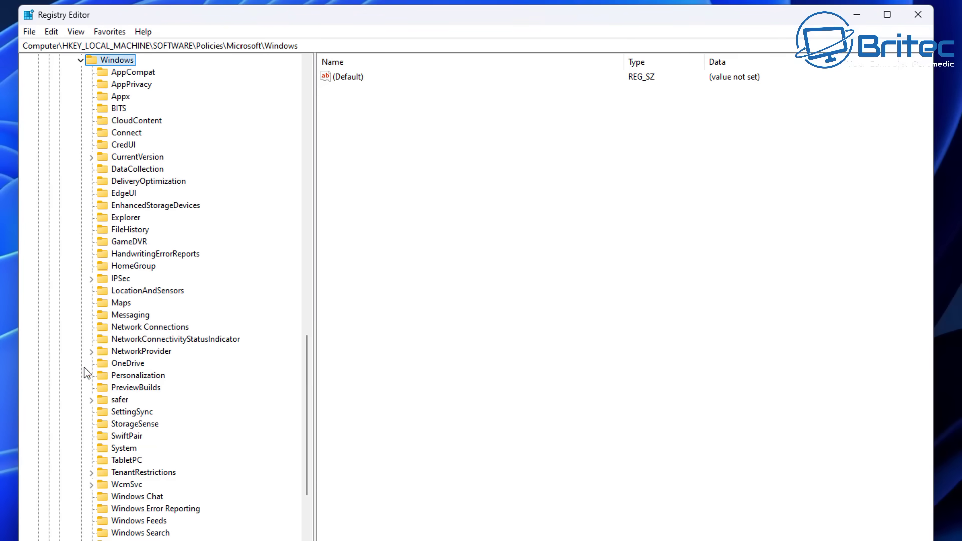
scroll(141, 416, "down", 4)
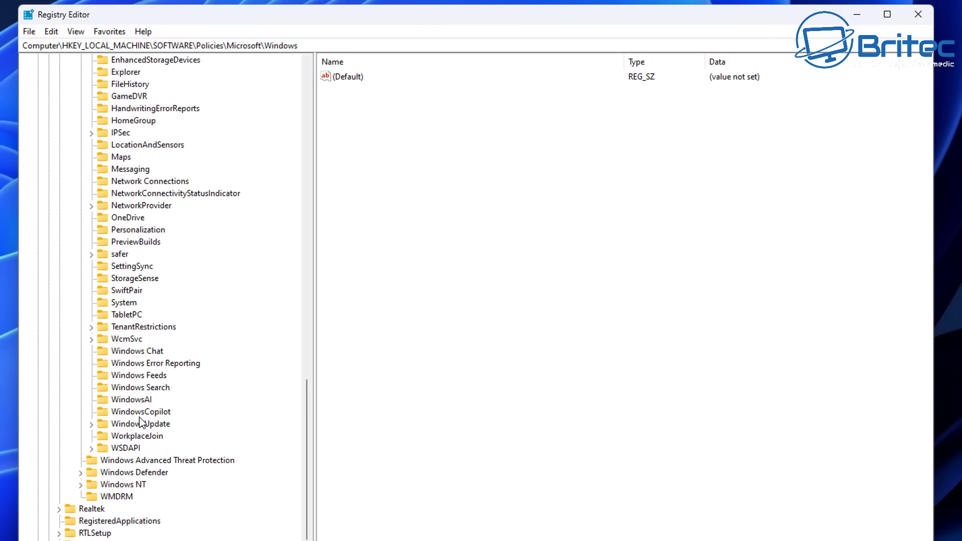
left_click(141, 425)
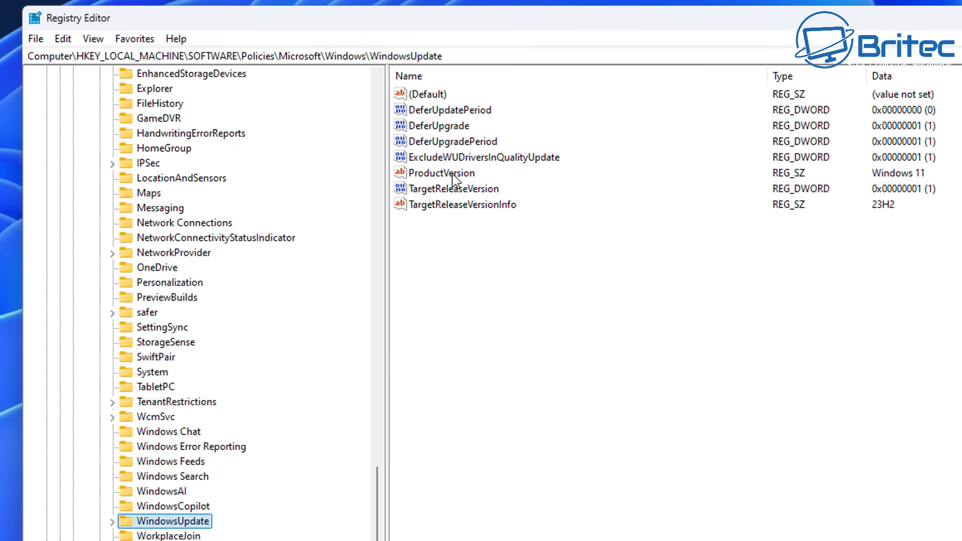
left_click(453, 176)
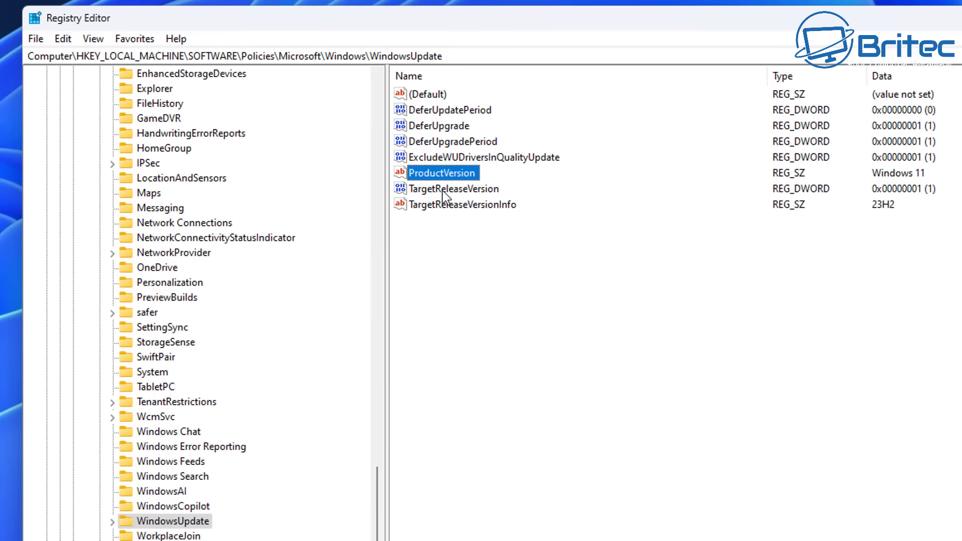
left_click(443, 190)
left_click(443, 205)
left_click(438, 174)
double_click(438, 175)
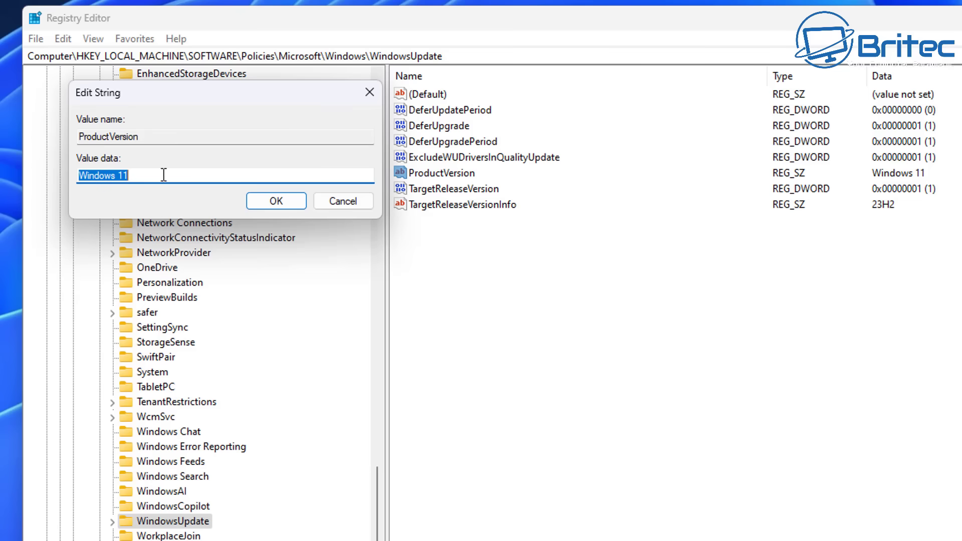
left_click(353, 207)
right_click(441, 247)
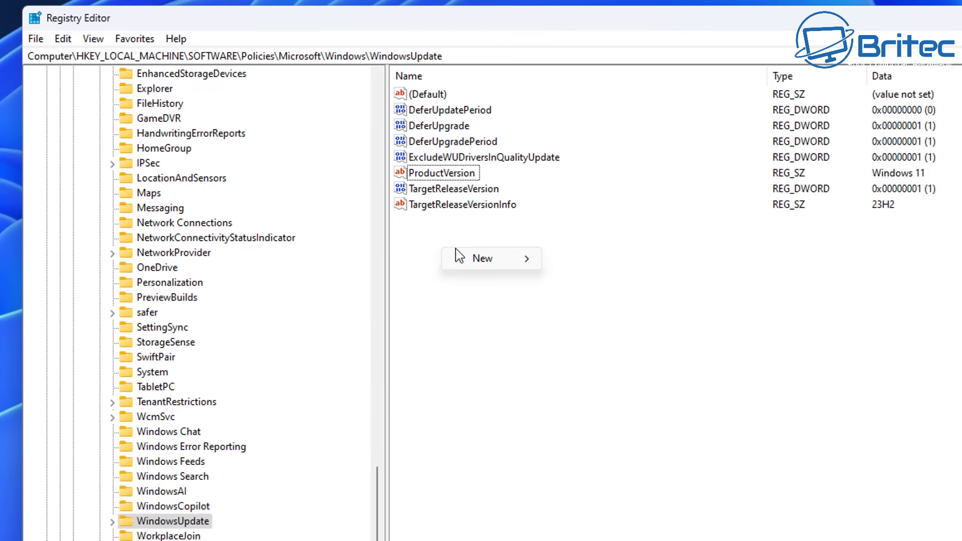
mouse_move(472, 263)
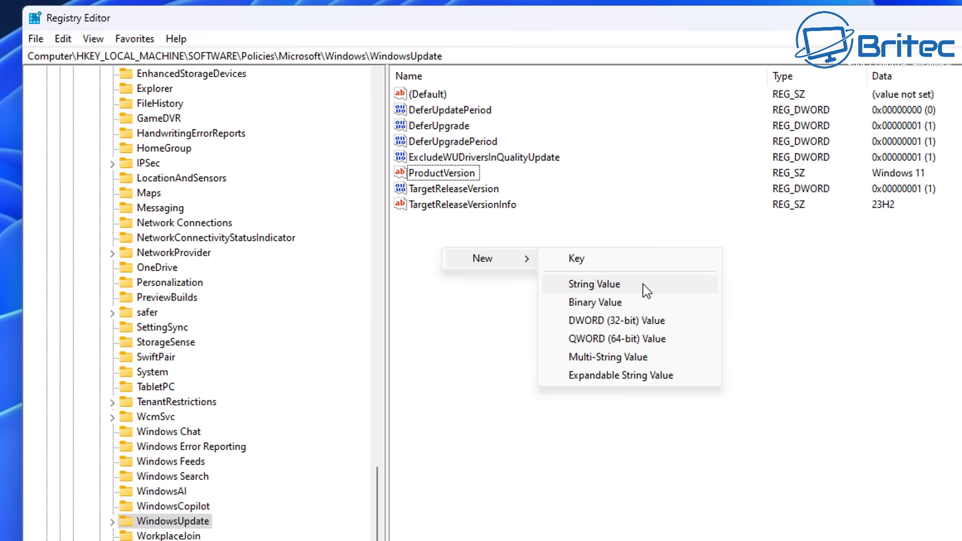
left_click(846, 302)
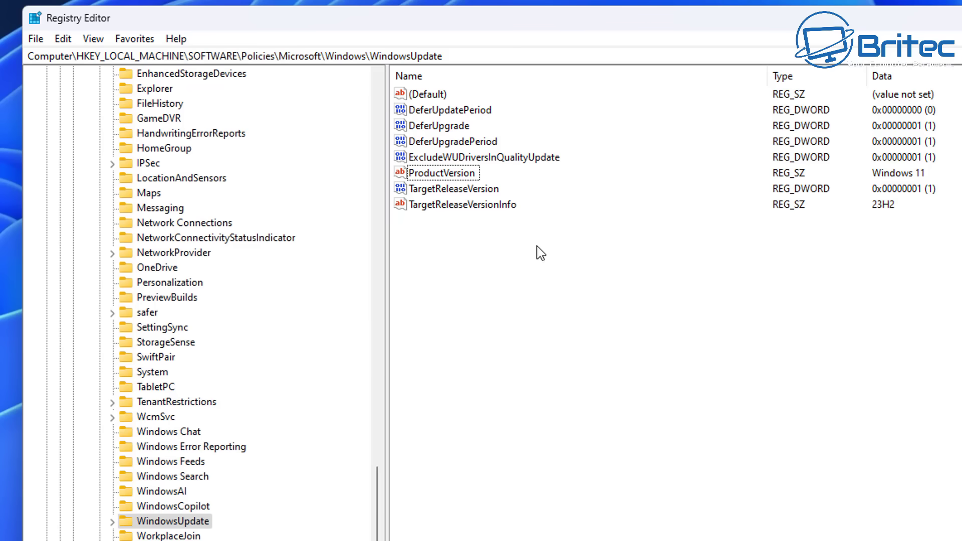
left_click(446, 190)
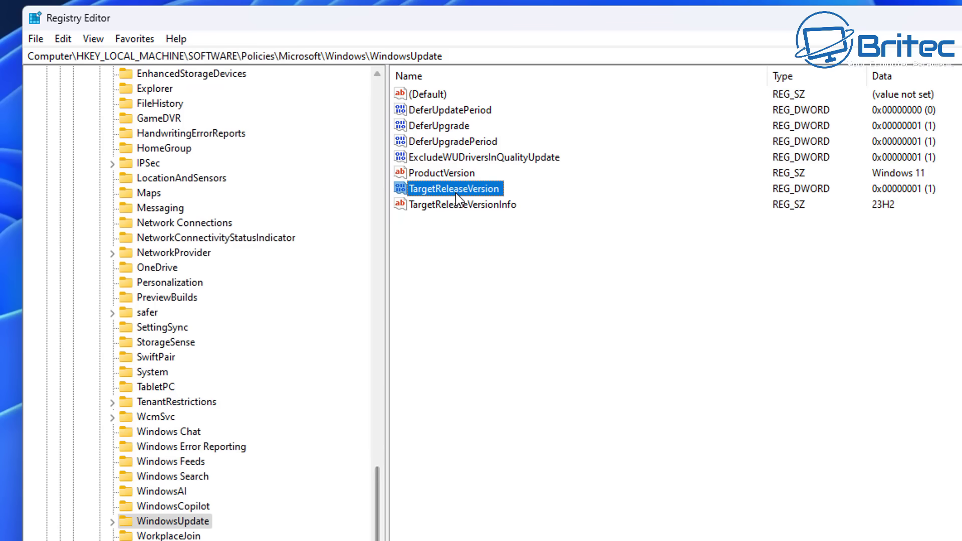
right_click(488, 263)
mouse_move(542, 274)
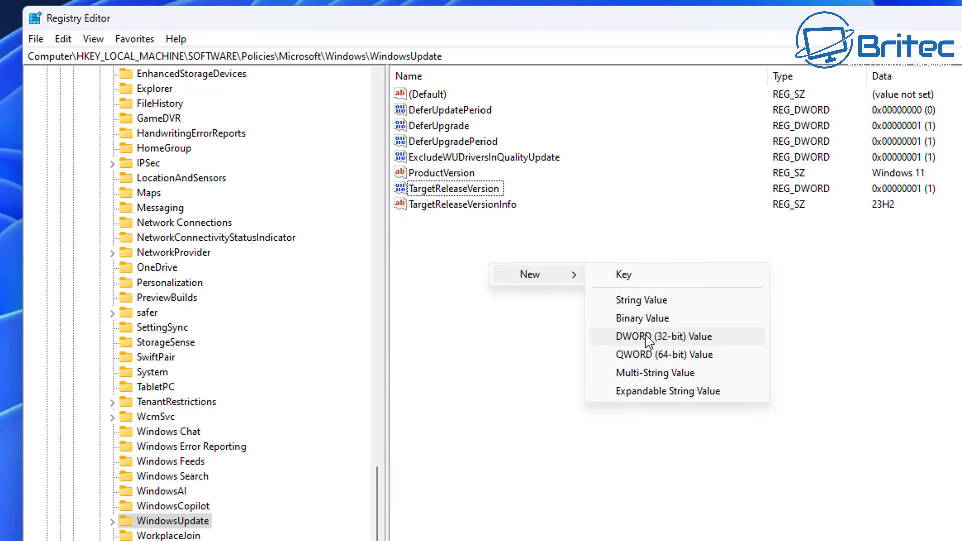
left_click(432, 251)
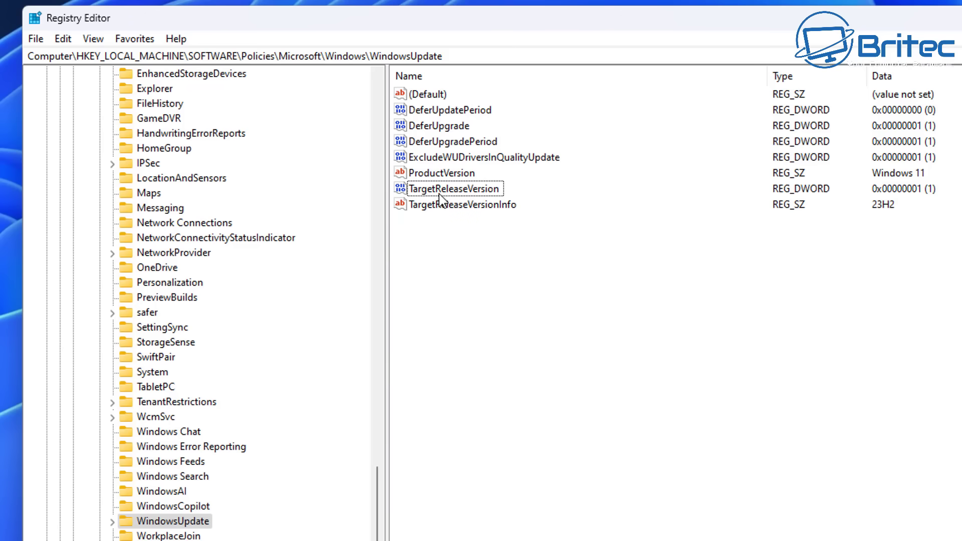
left_click(440, 190)
double_click(441, 193)
left_click_drag(205, 85, 551, 245)
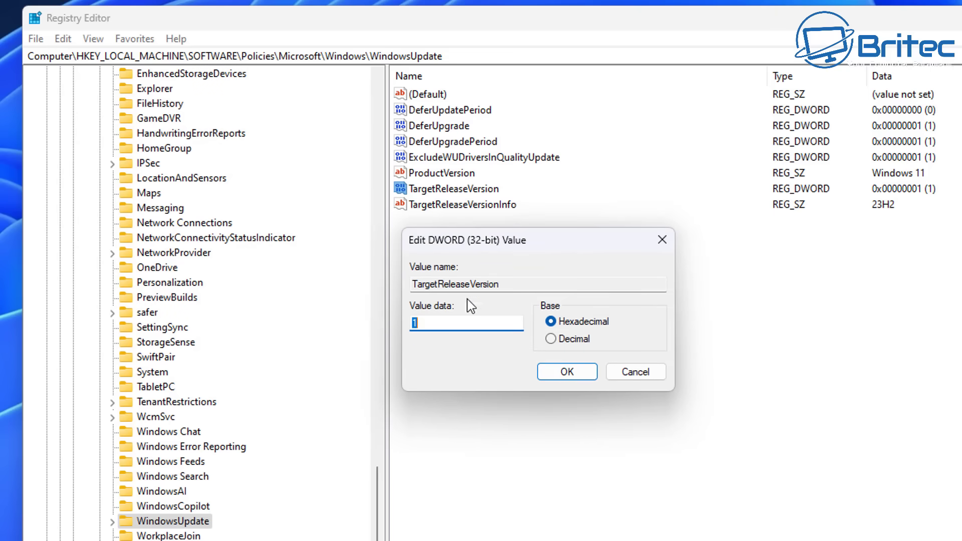
left_click(635, 372)
left_click(472, 205)
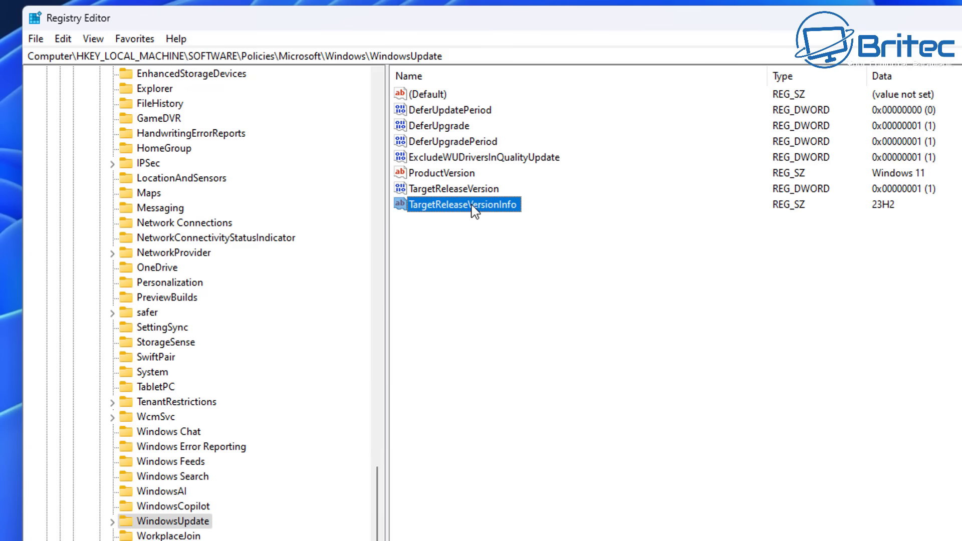
right_click(485, 263)
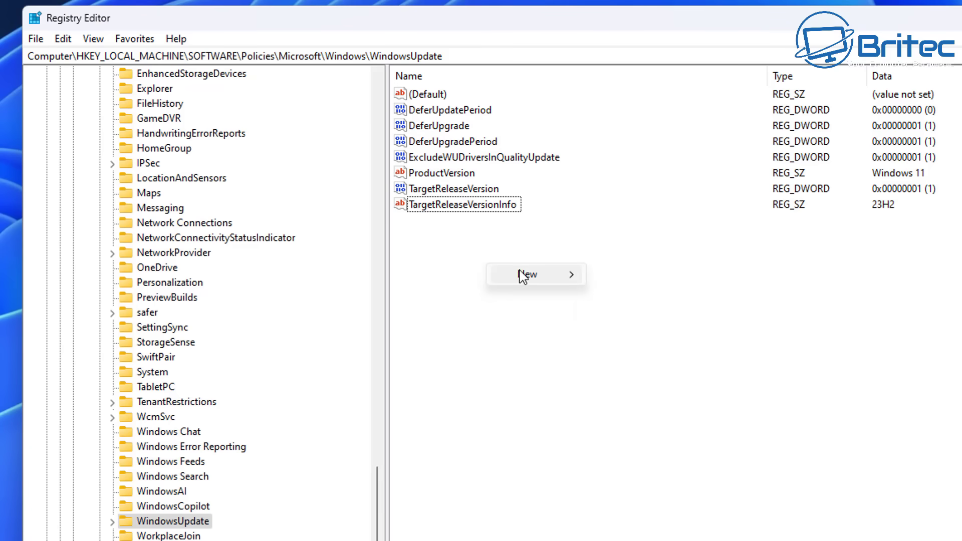
mouse_move(529, 281)
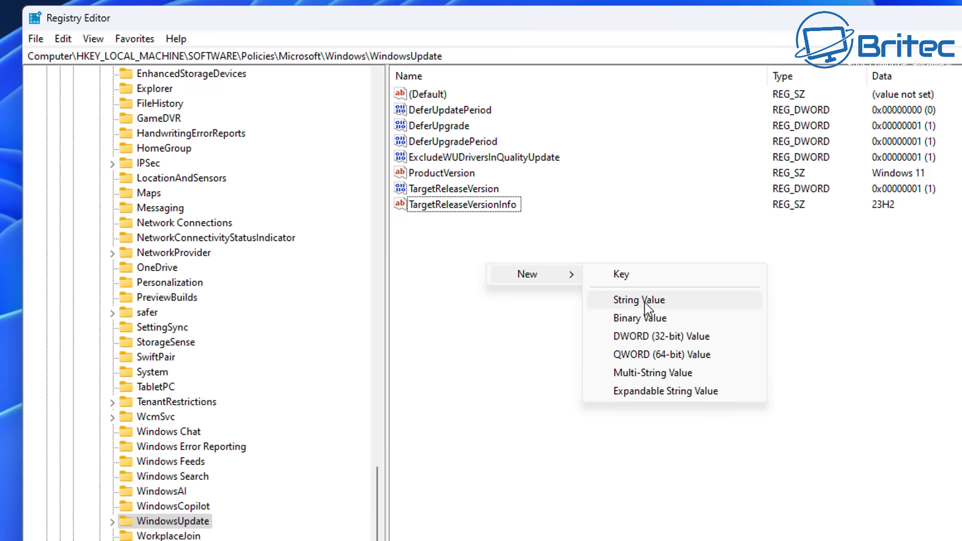
left_click(459, 300)
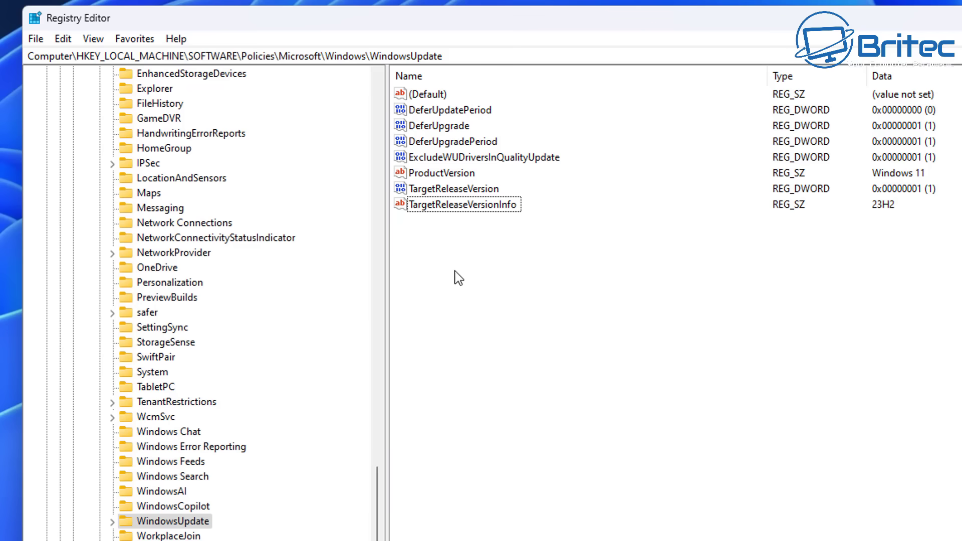
left_click(459, 209)
double_click(461, 206)
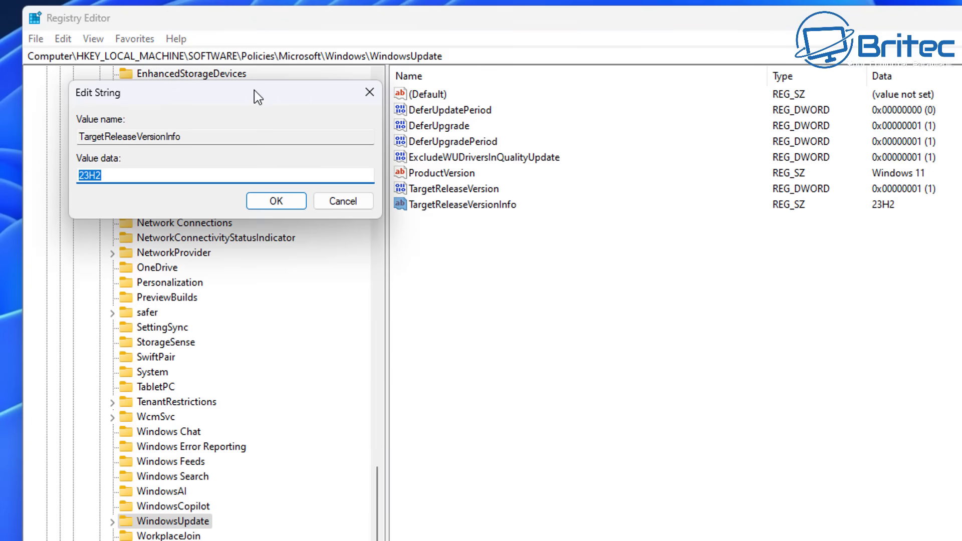
left_click_drag(254, 95, 582, 237)
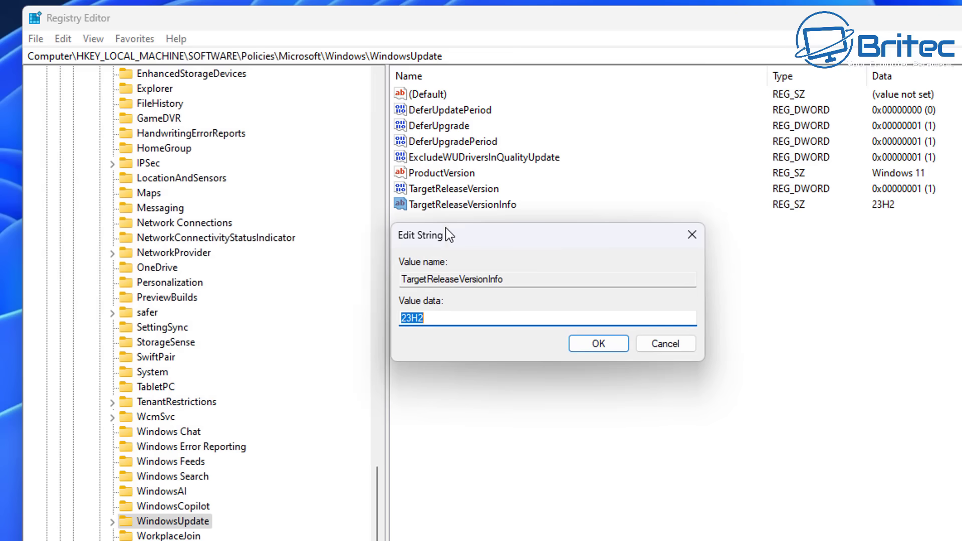
left_click(436, 319)
left_click(662, 345)
left_click(444, 260)
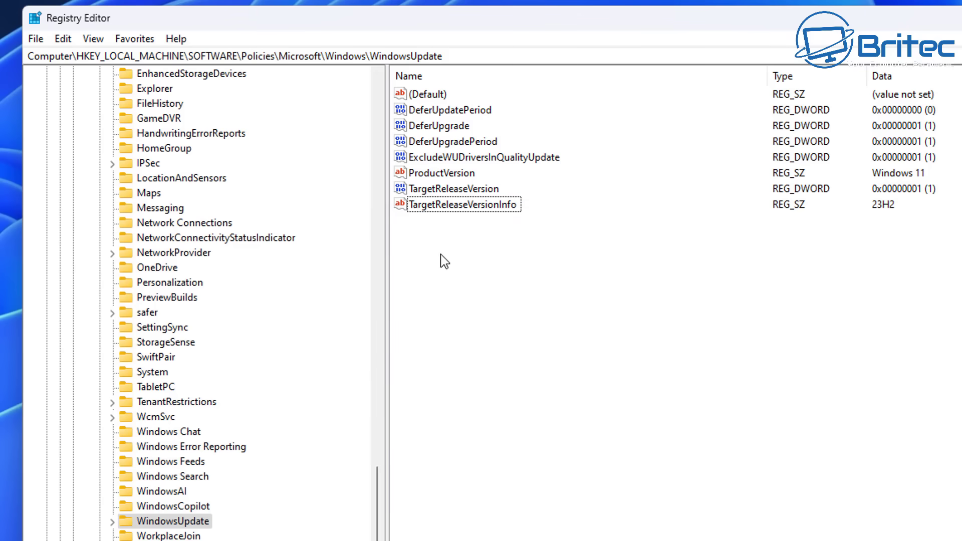
left_click(441, 174)
left_click(445, 190)
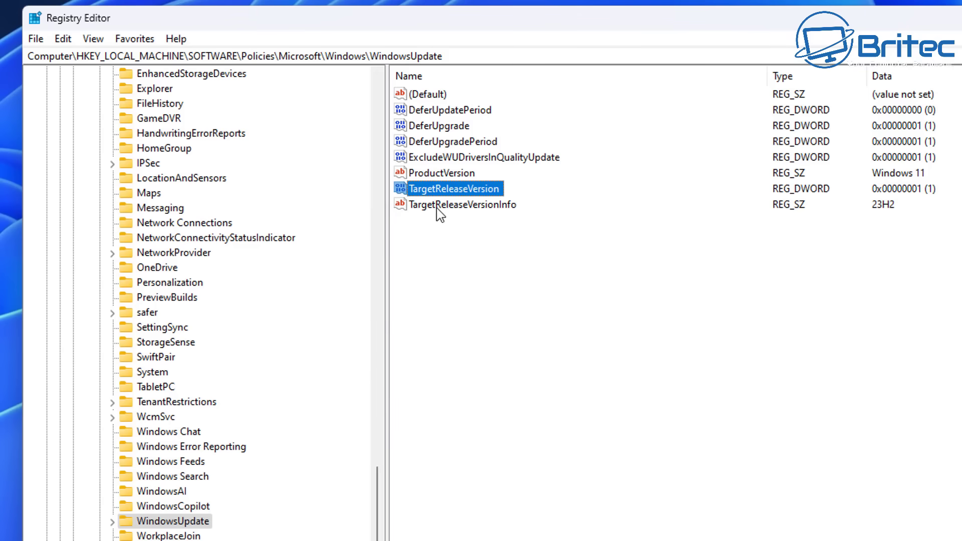
Select TargetReleaseVersionInfo, then confirm Settings' Windows Update page says 'You're up to date' and close it
left_click(438, 206)
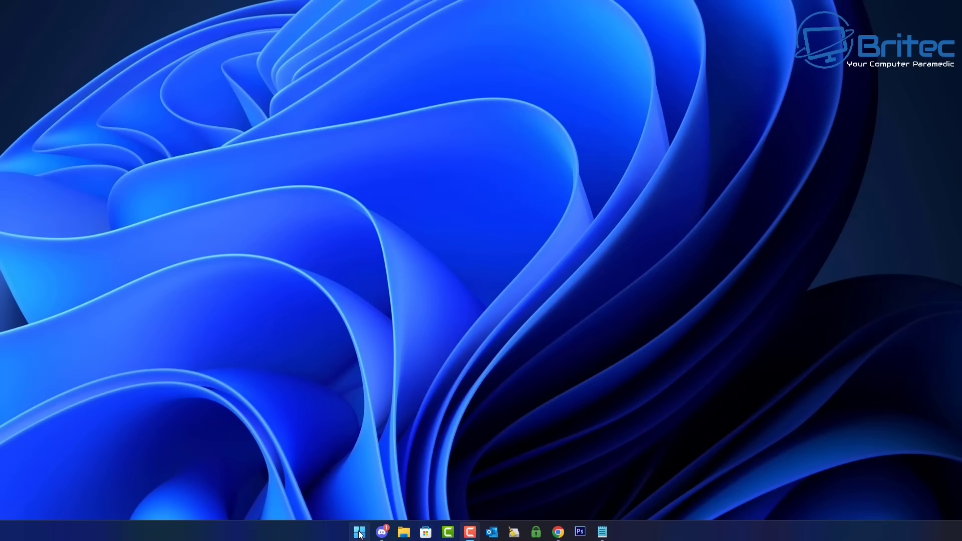
left_click(359, 534)
left_click(600, 223)
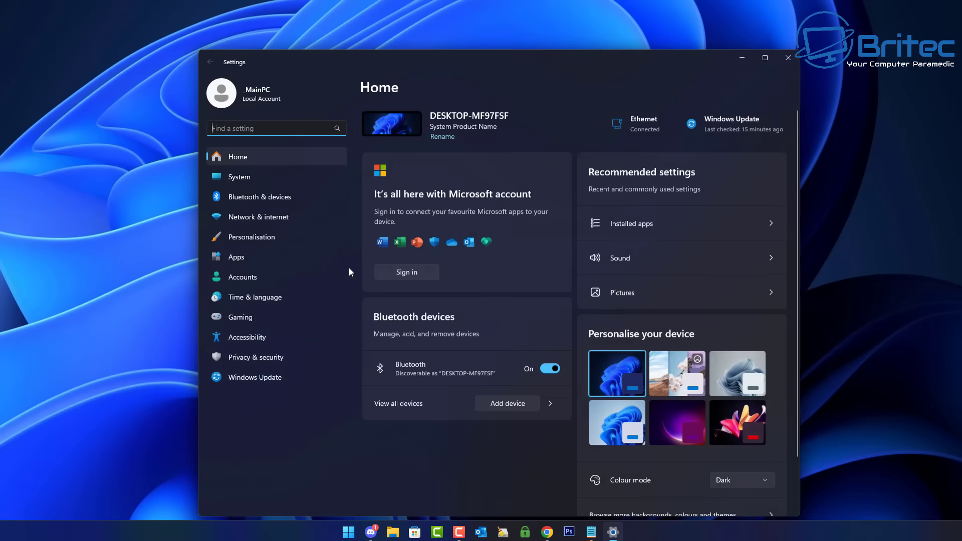
left_click(264, 374)
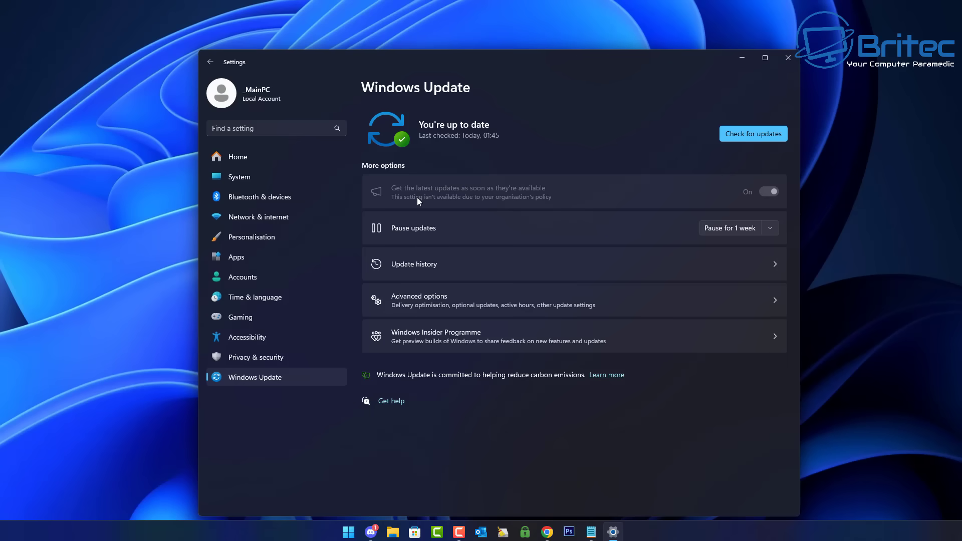
left_click(789, 58)
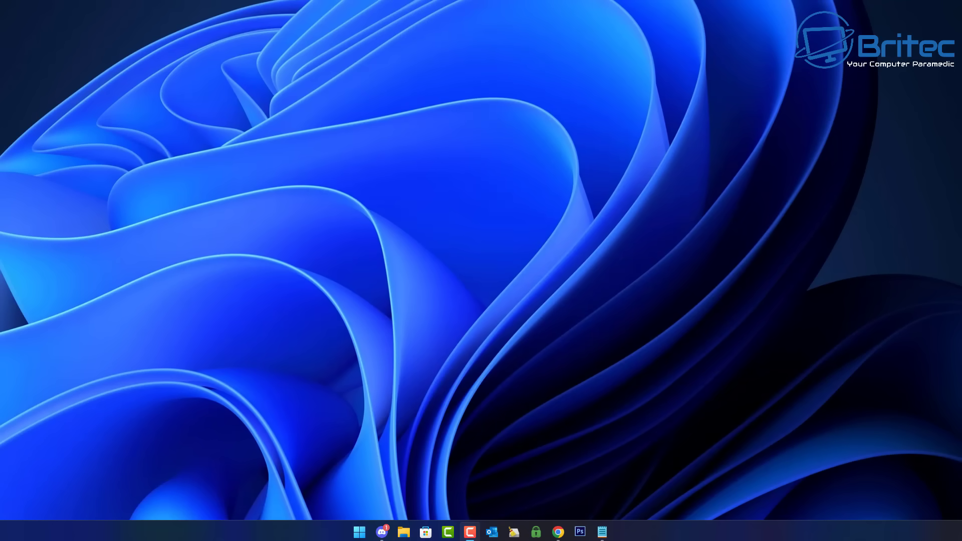